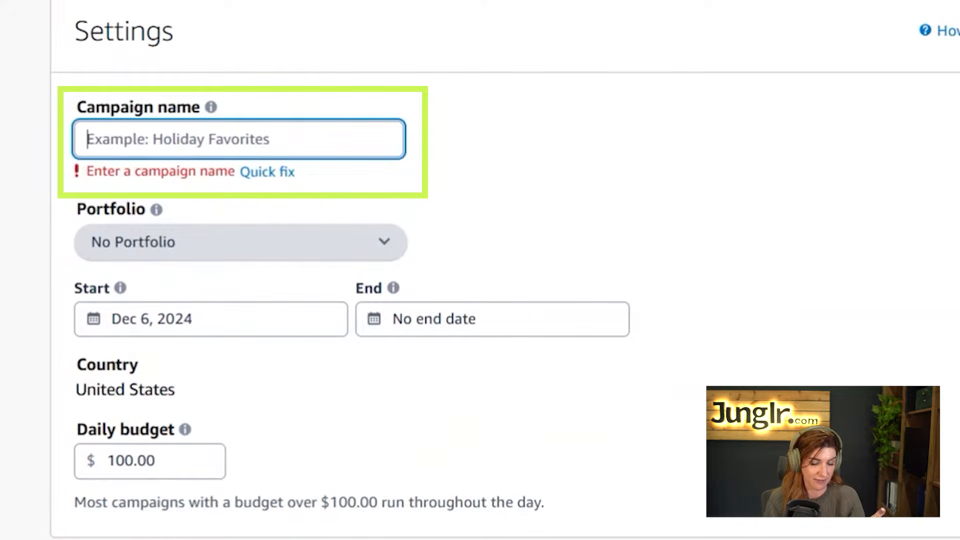
Type the campaign name 'Cup ASIN - SD PT - Comp Brand - H10 - 120624'
text(Cup )
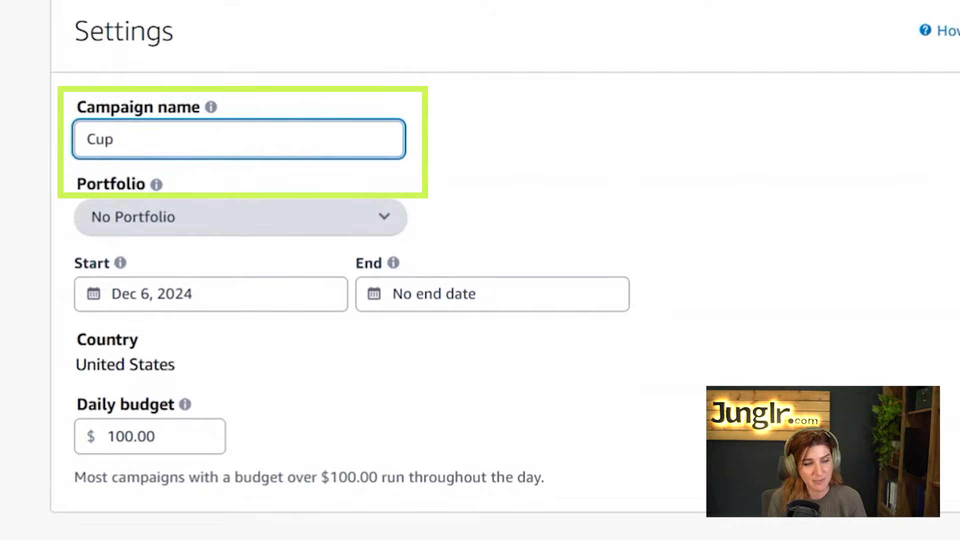
text(ASIN)
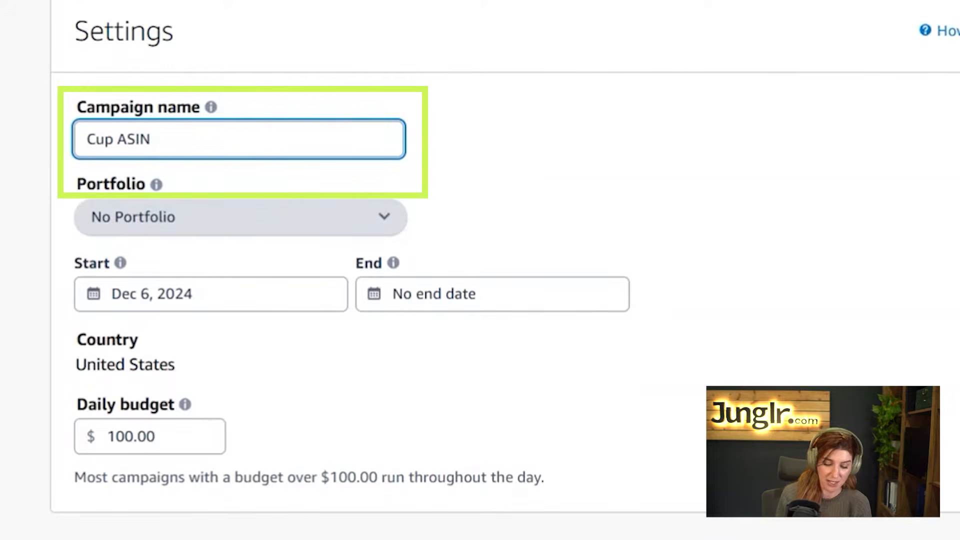
text( - )
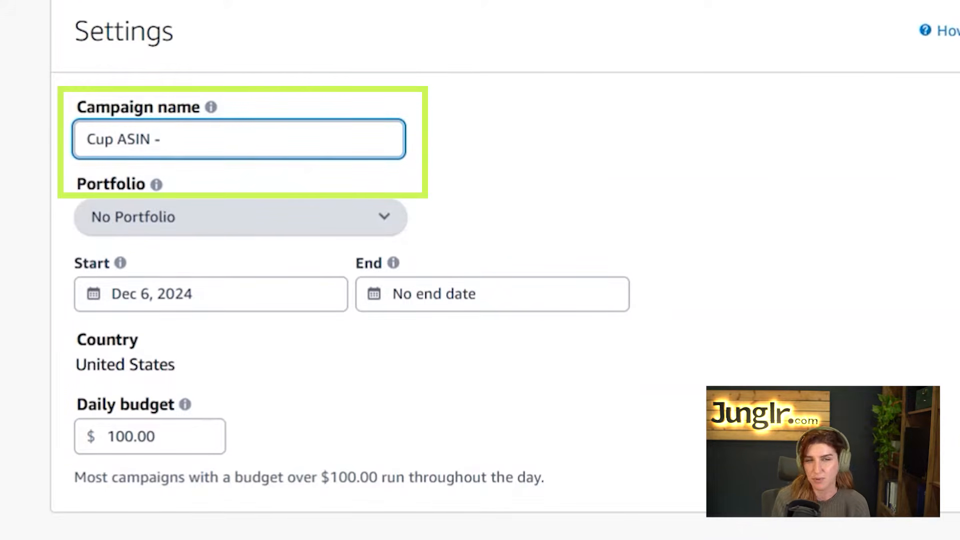
text(SD)
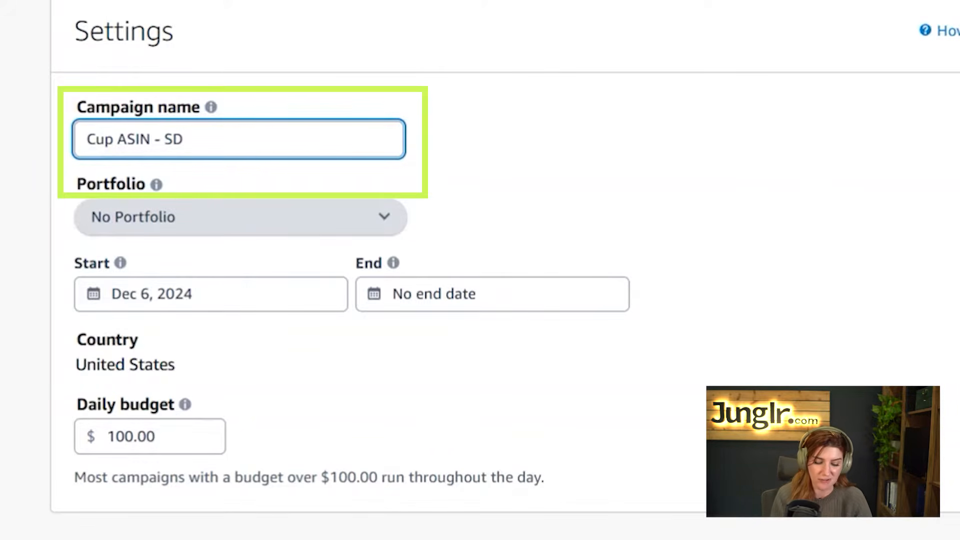
text(PT )
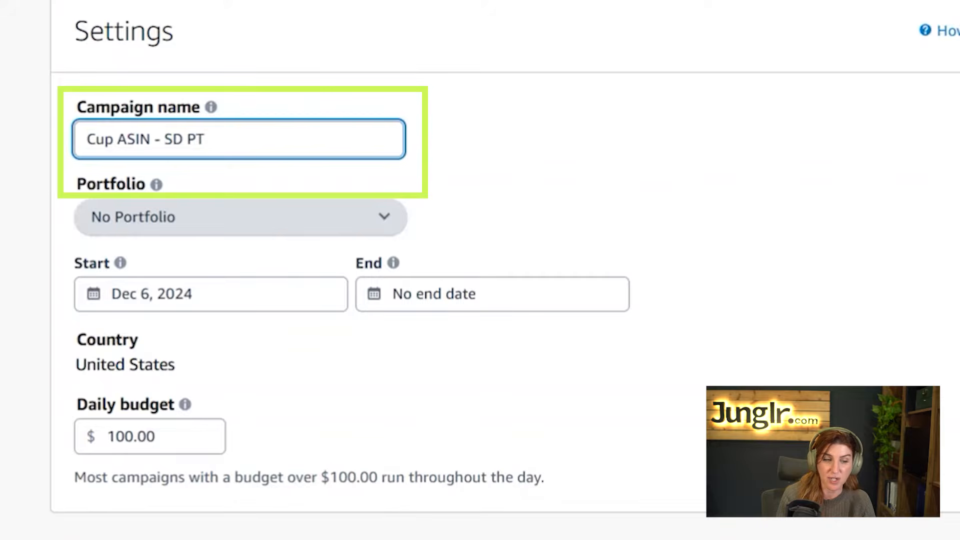
text(-)
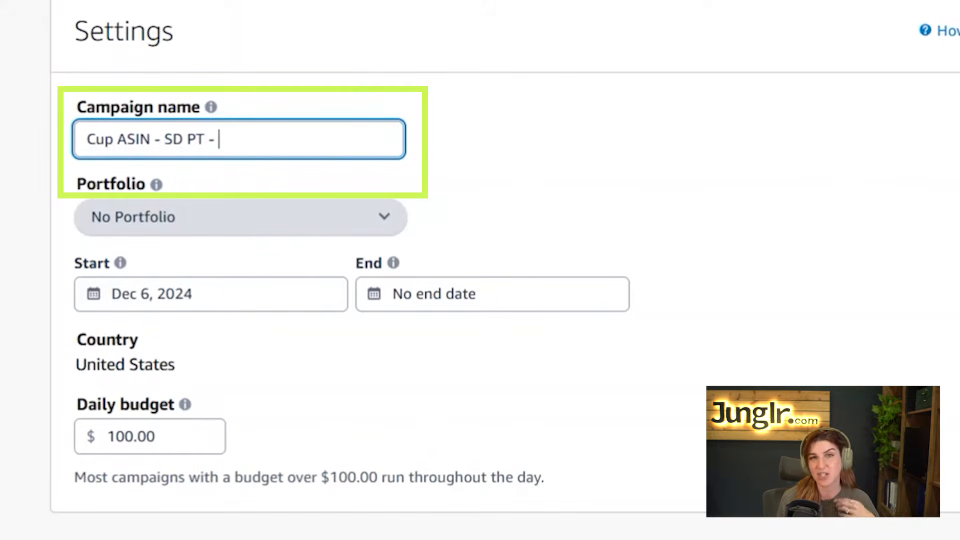
text(C)
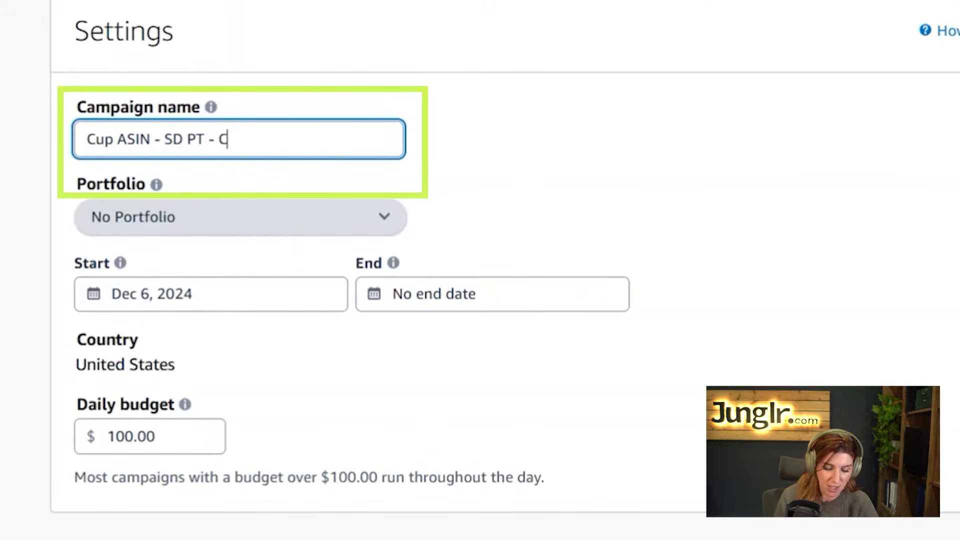
text(omp Brand)
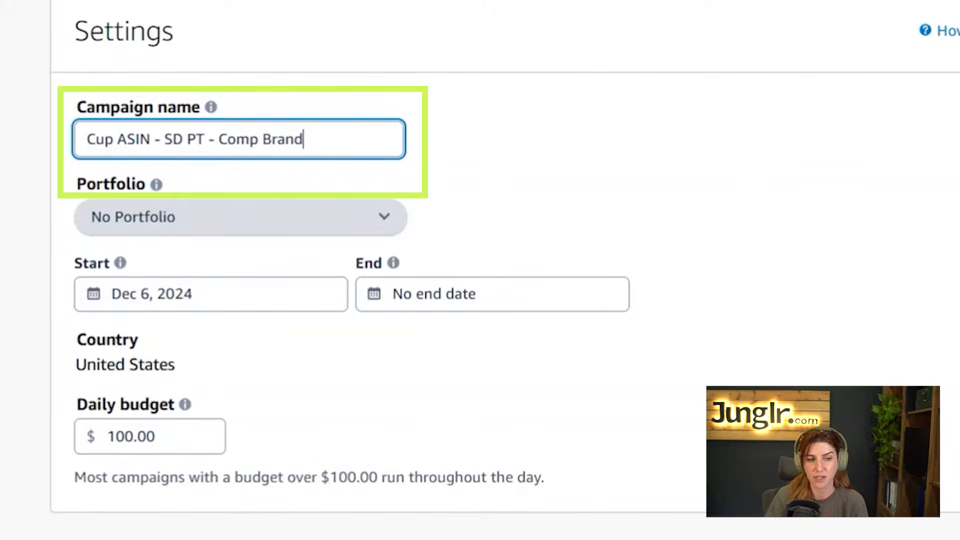
key(ctrl+shift+Left)
key(ctrl+shift+Left)
key(End)
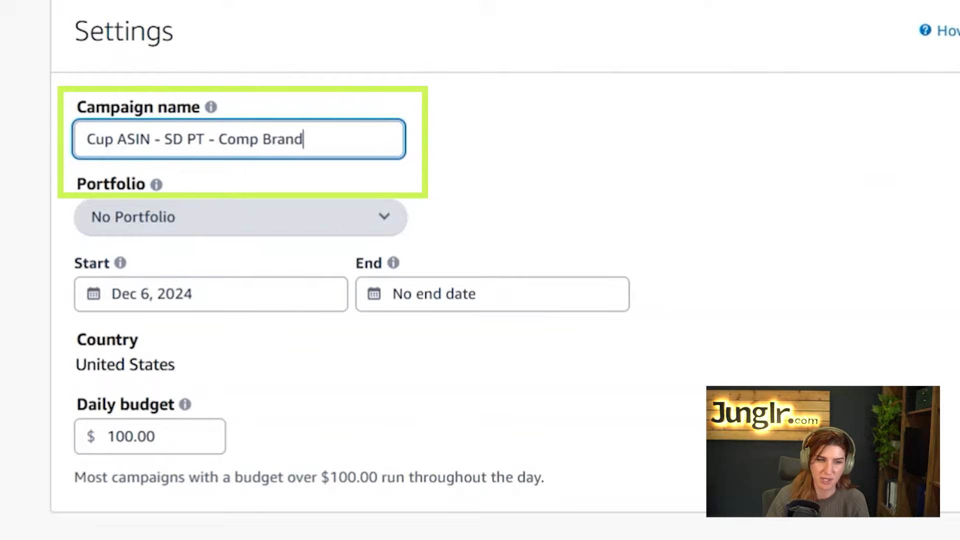
text(- )
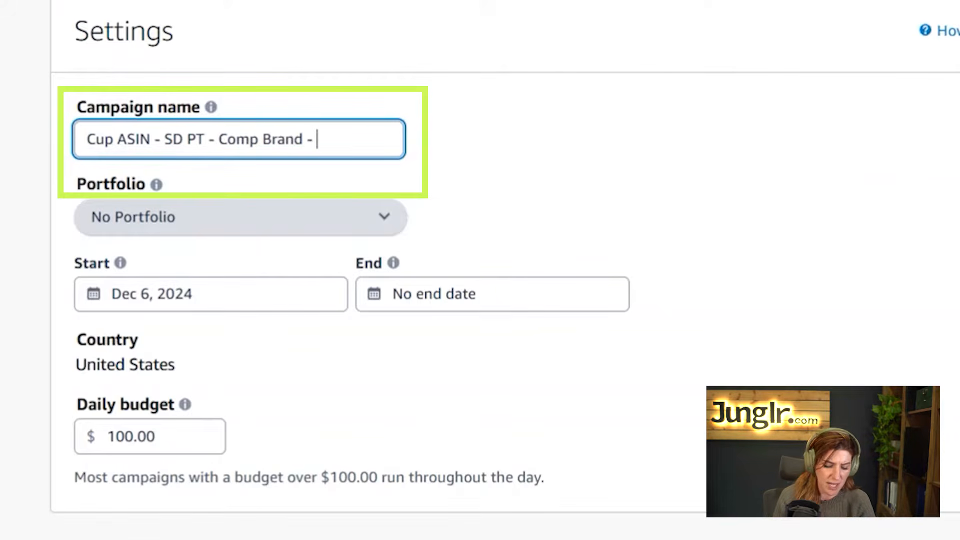
text(H10)
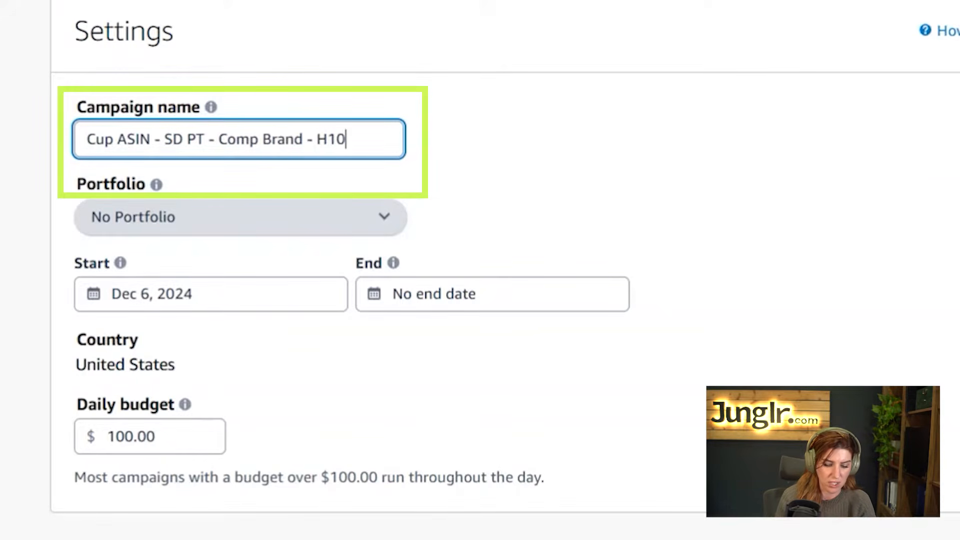
text( -)
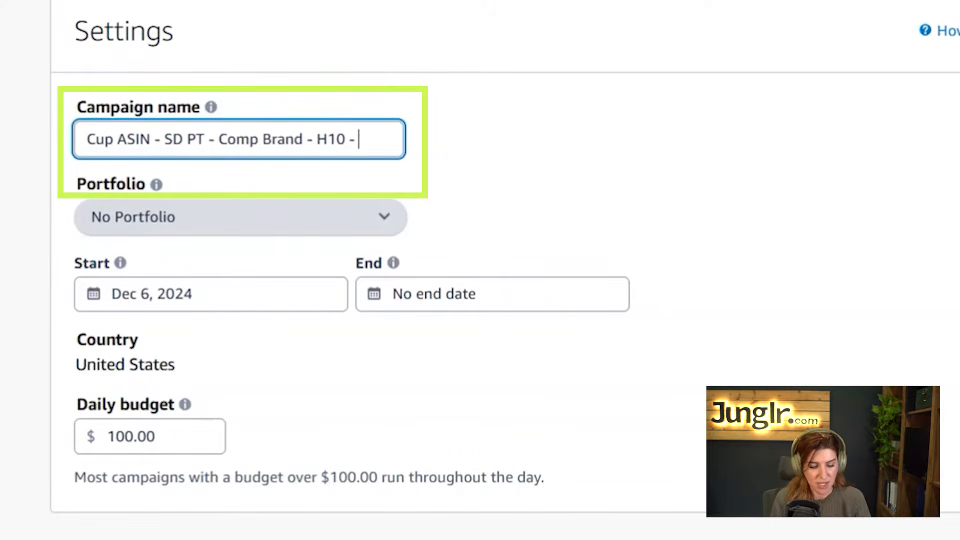
text( 120624)
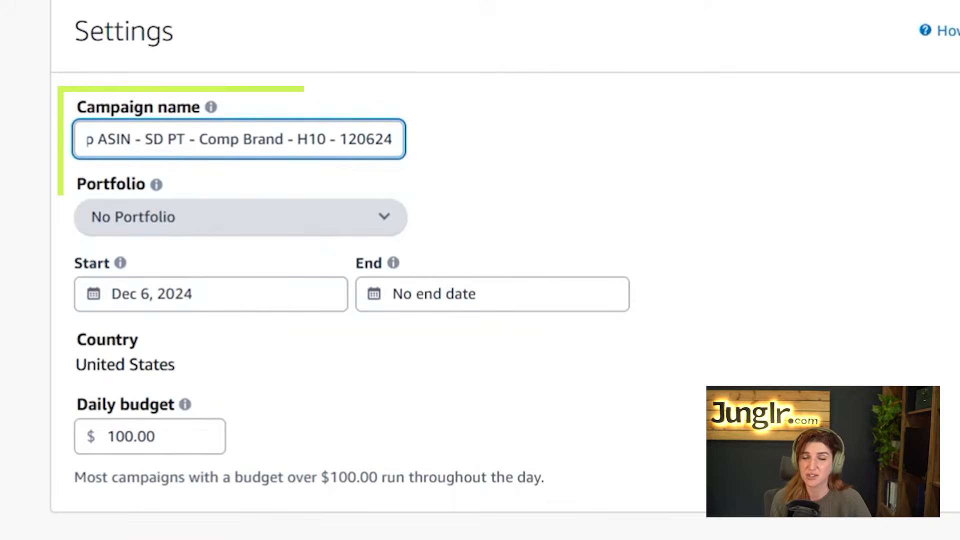
Keep the campaign's portfolio set to No Portfolio
click(602, 193)
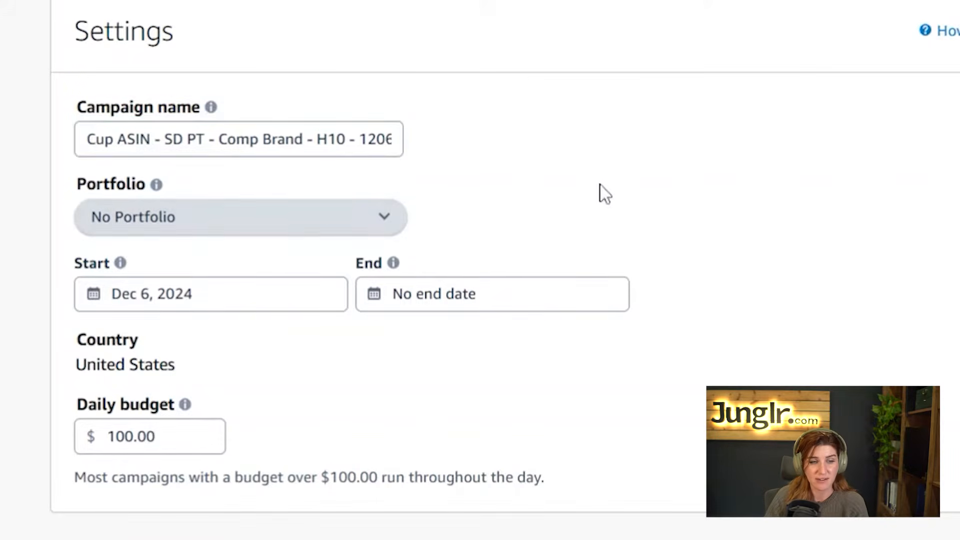
click(387, 231)
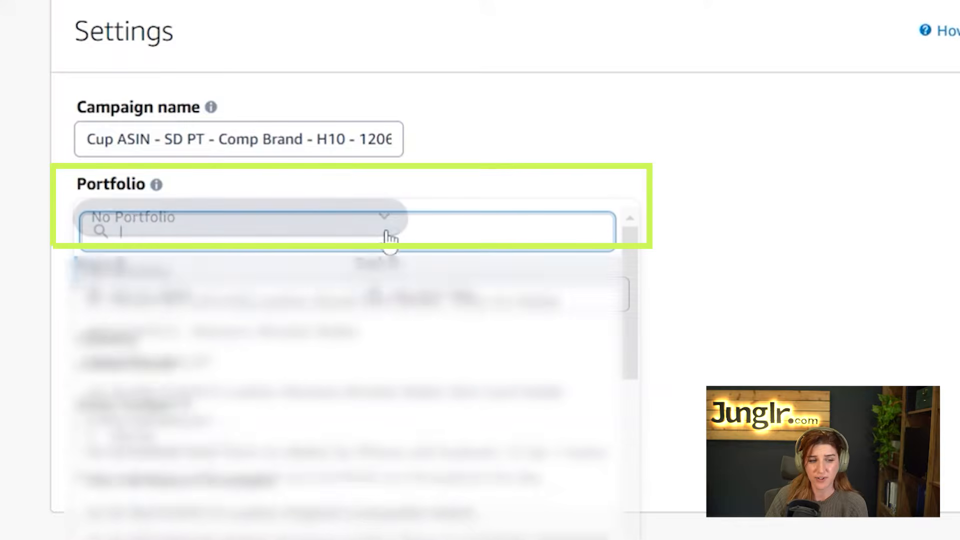
click(614, 148)
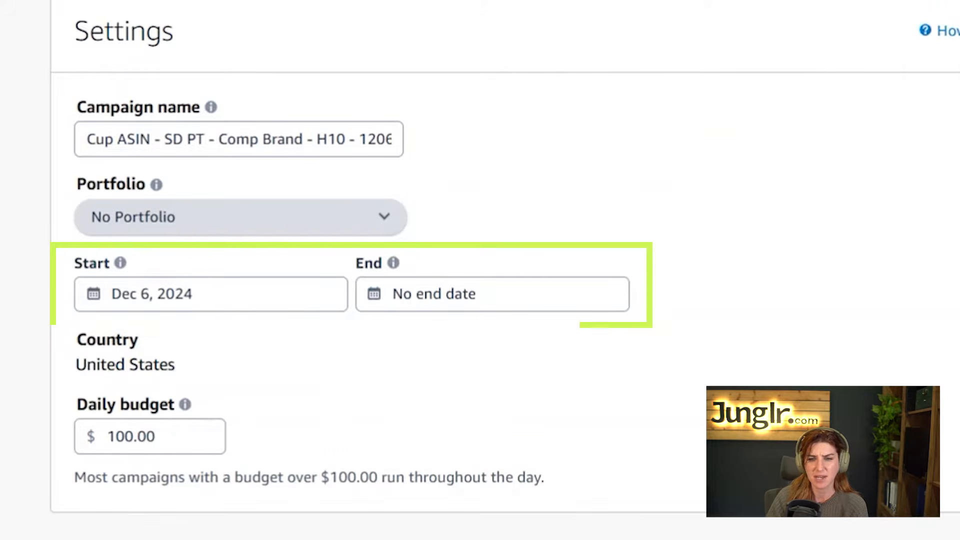
Lower the daily budget from $100.00 to $10.00
scroll(368, 141, down, 5)
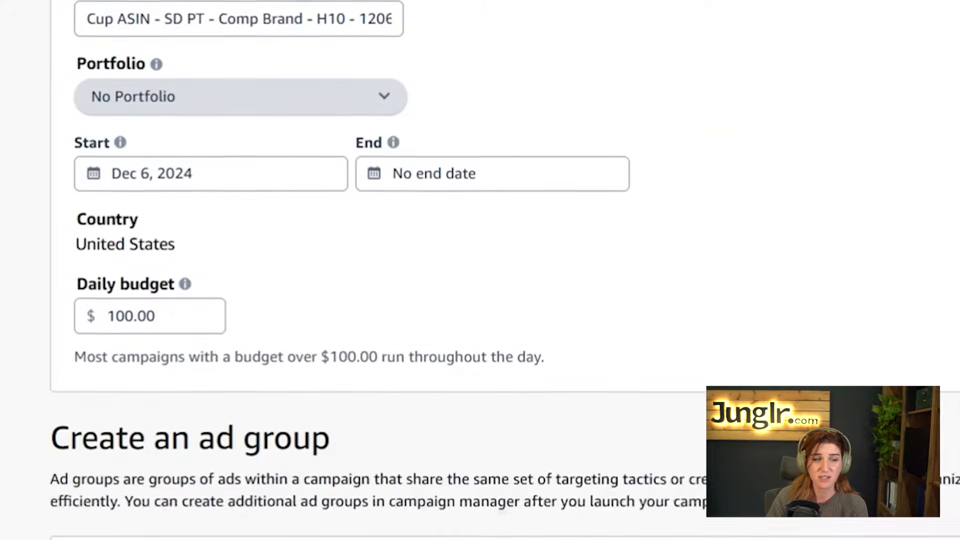
click(165, 201)
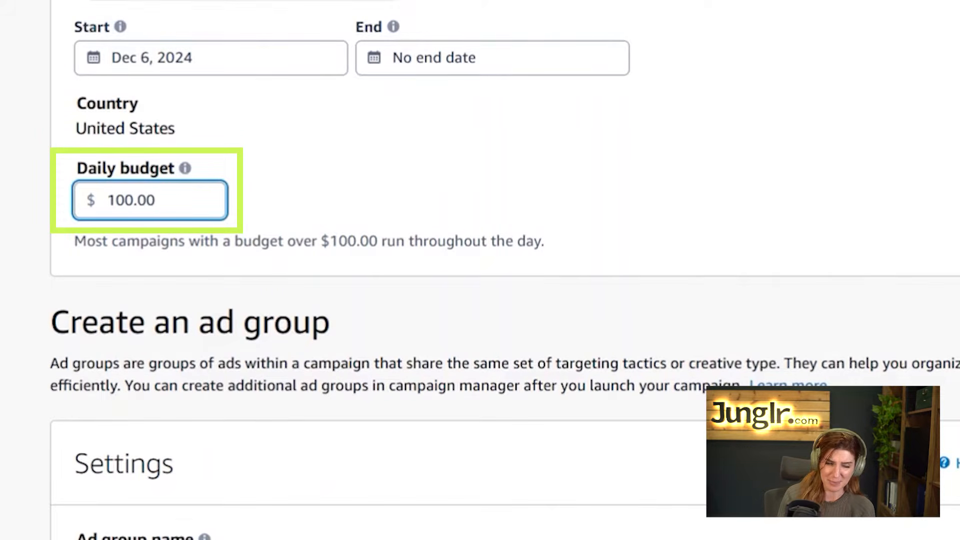
key(BackSpace)
key(BackSpace)
key(BackSpace)
key(BackSpace)
key(BackSpace)
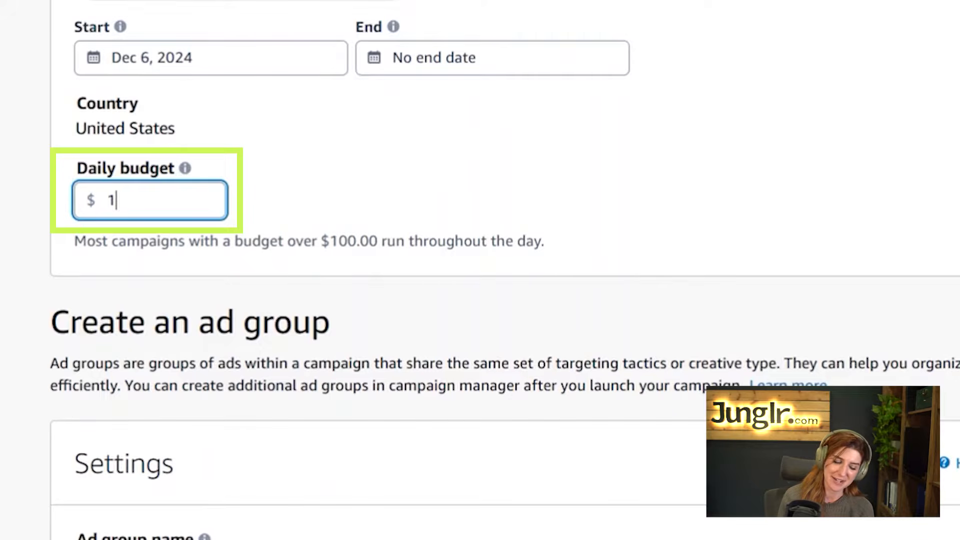
key(BackSpace)
text(10)
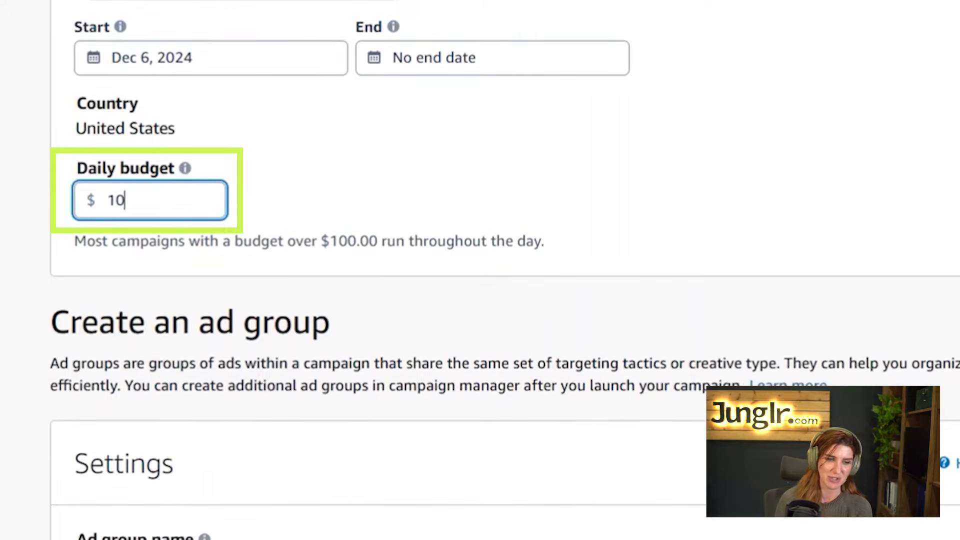
click(518, 235)
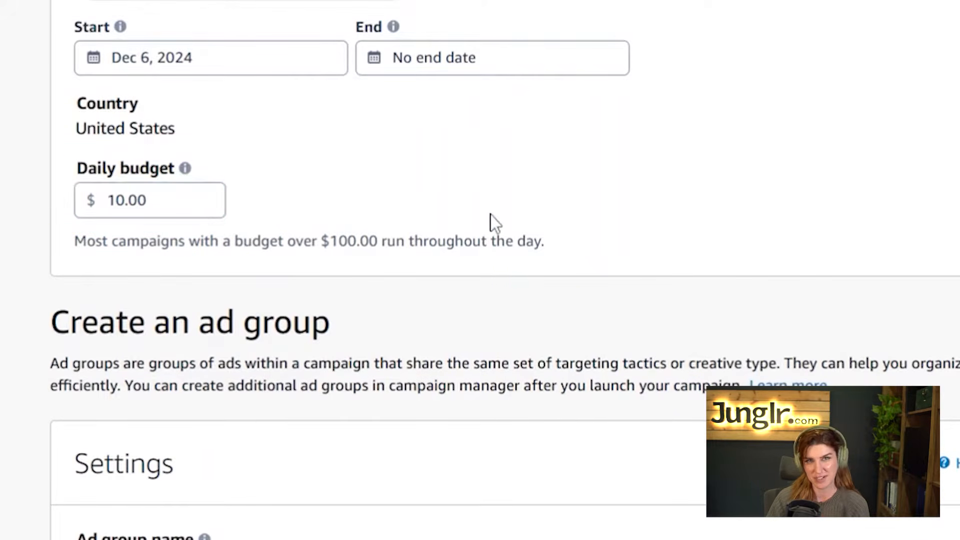
Copy the campaign name and paste it over the default ad group name
scroll(393, 305, down, 5)
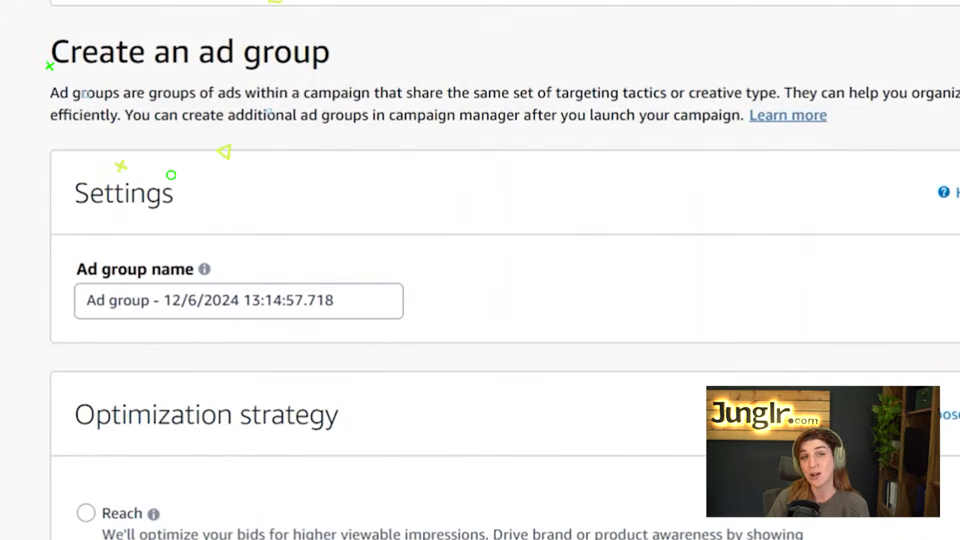
scroll(225, 155, up, 4)
scroll(480, 270, up, 5)
triple_click(283, 139)
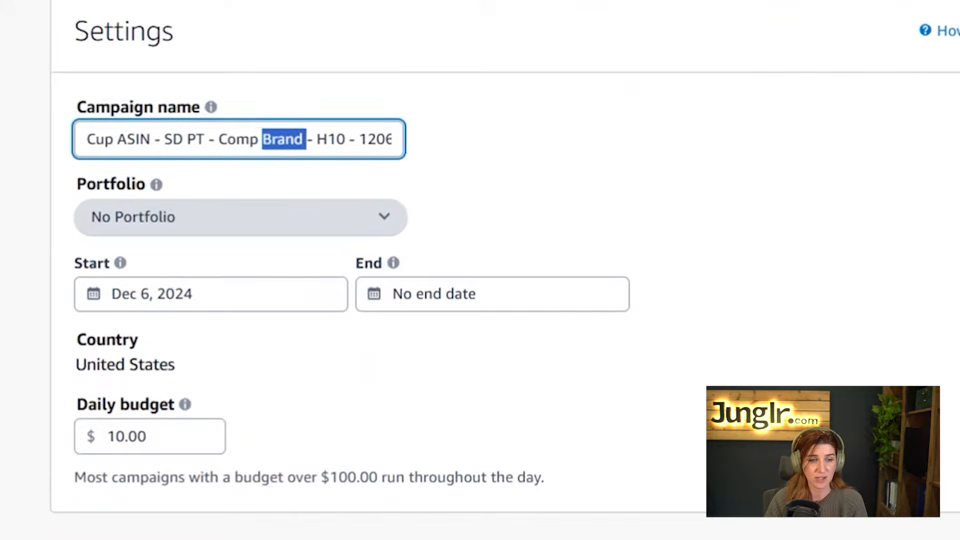
click(665, 259)
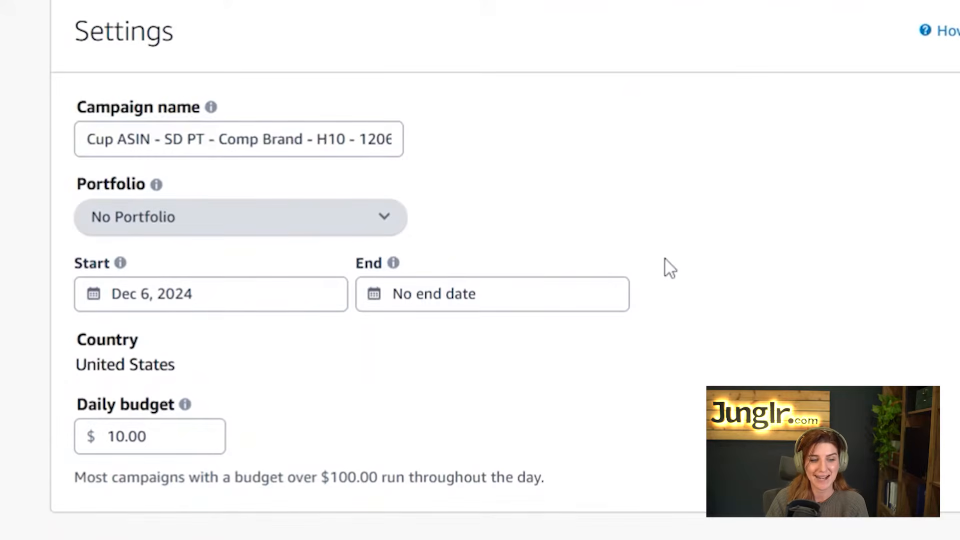
scroll(665, 259, down, 10)
triple_click(345, 268)
text(Cup ASIN - SD PT - Comp Brand - H10 - 120624)
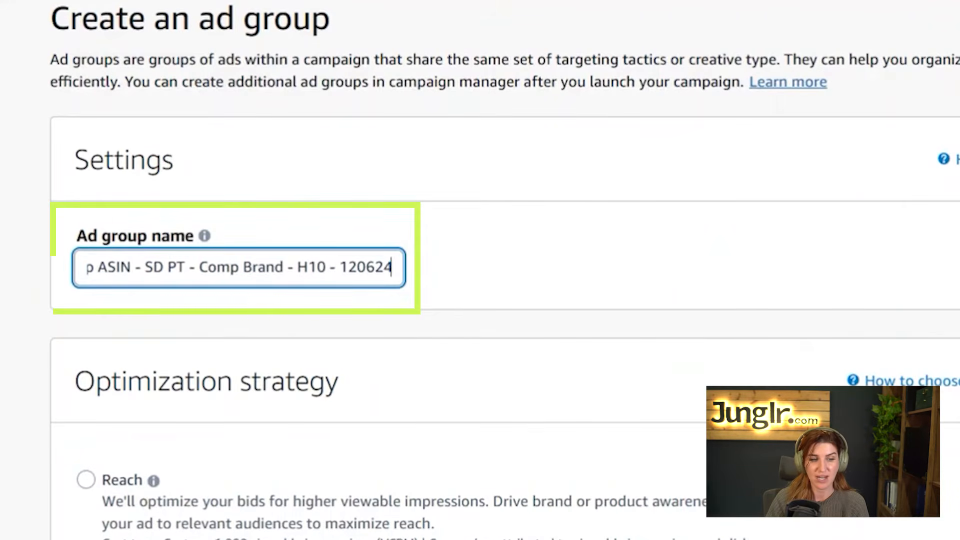
click(596, 246)
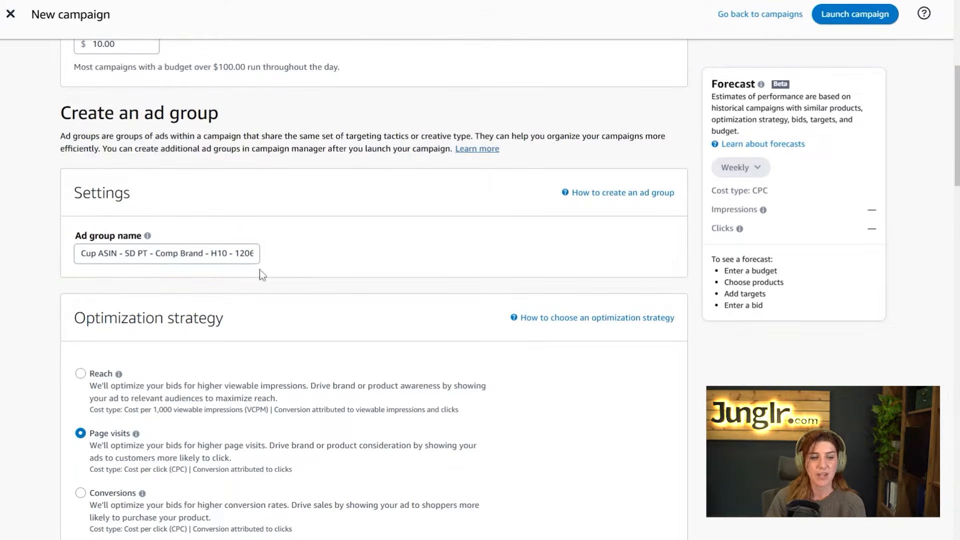
scroll(560, 245, down, 5)
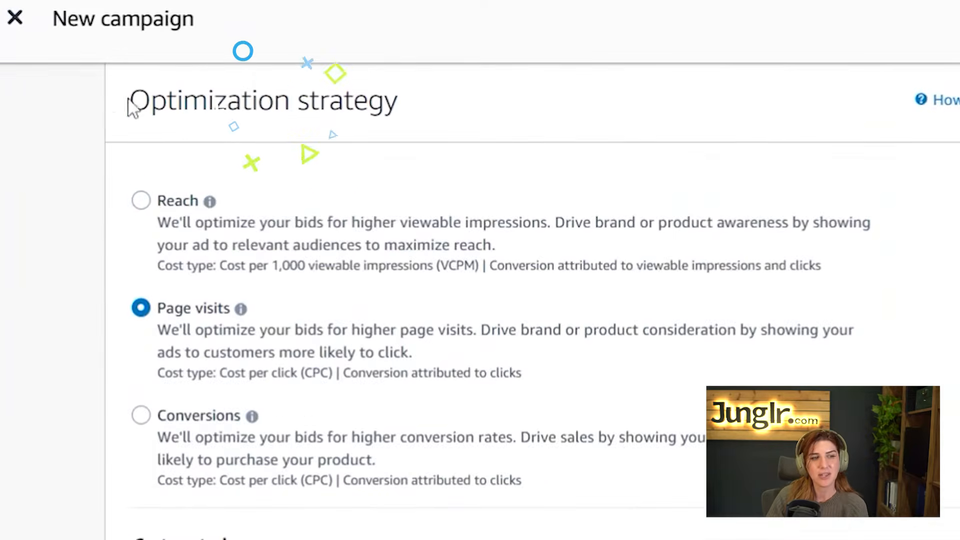
drag(74, 60, 276, 55)
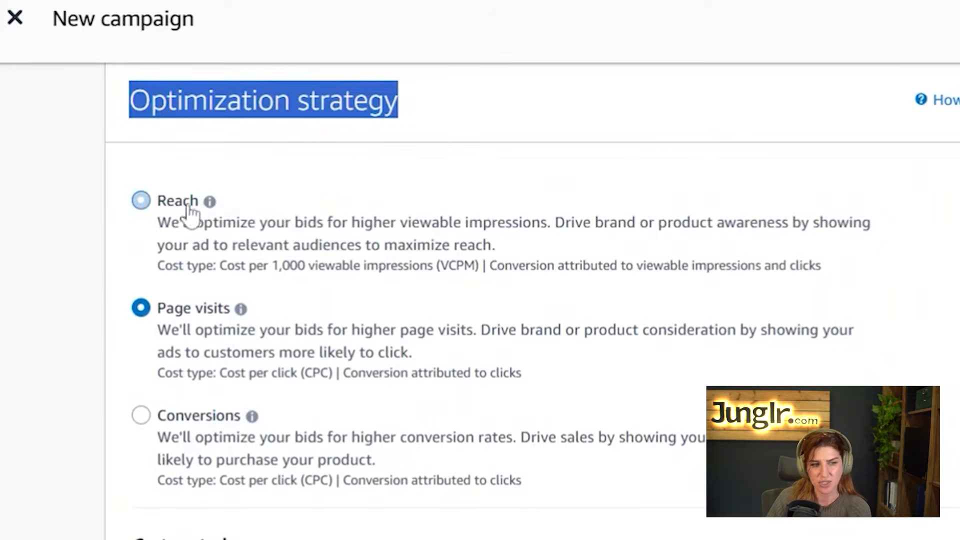
mouse_move(209, 207)
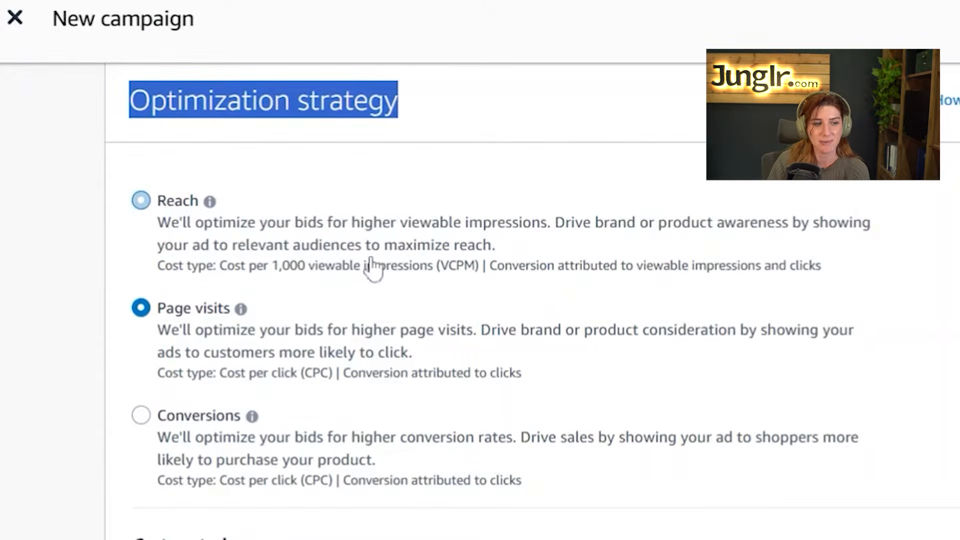
mouse_move(250, 424)
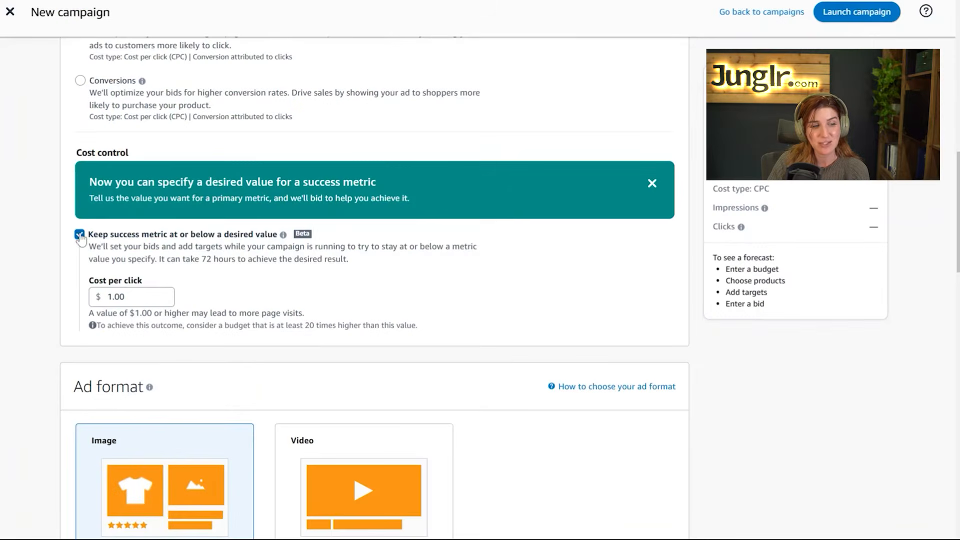
Turn on cost control to keep cost per click at or below $1.00
click(80, 235)
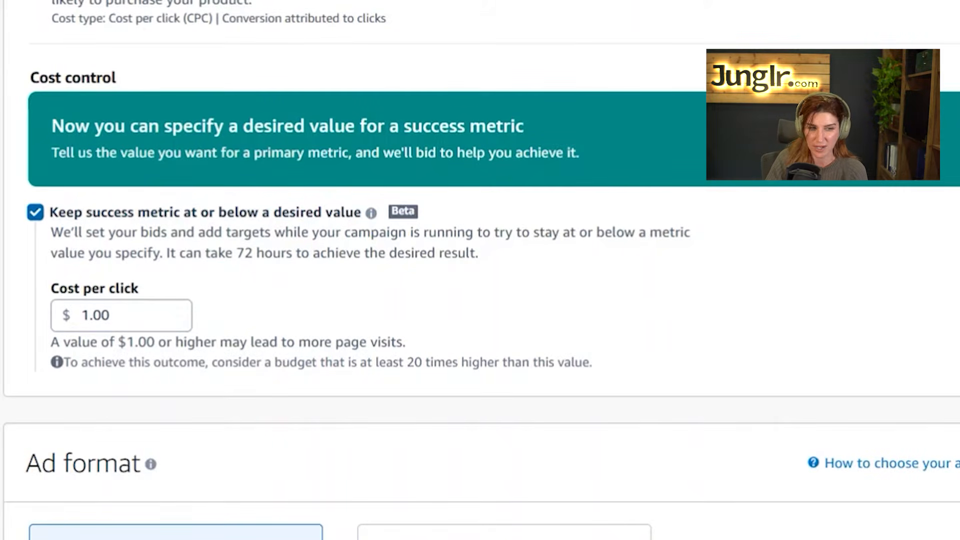
Leave 'Keep success metric at or below a desired value' unchecked, with no cost-per-click target
click(35, 212)
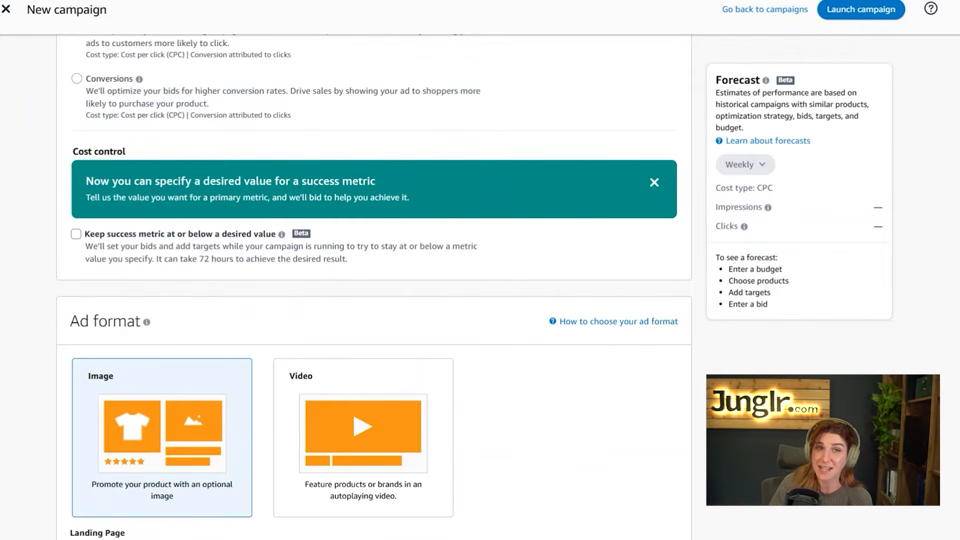
click(76, 234)
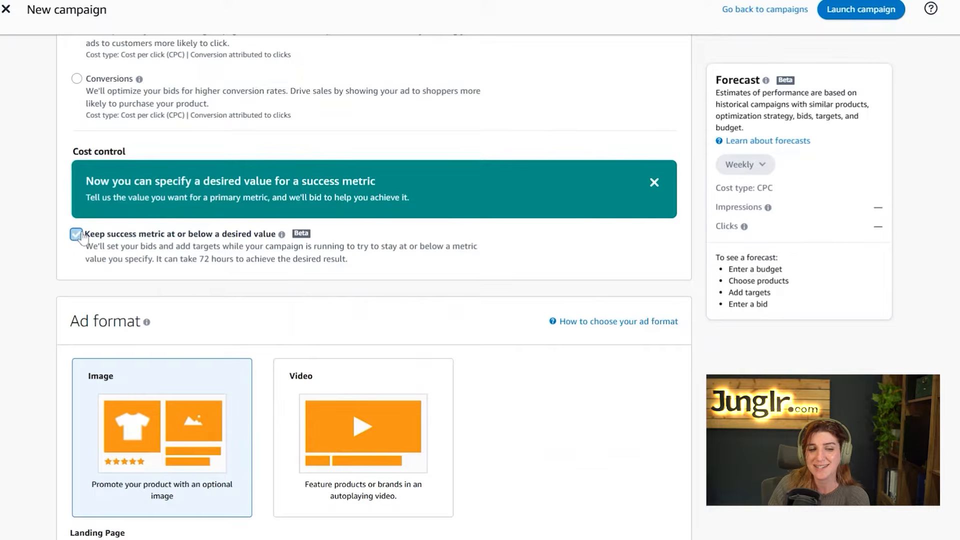
click(76, 234)
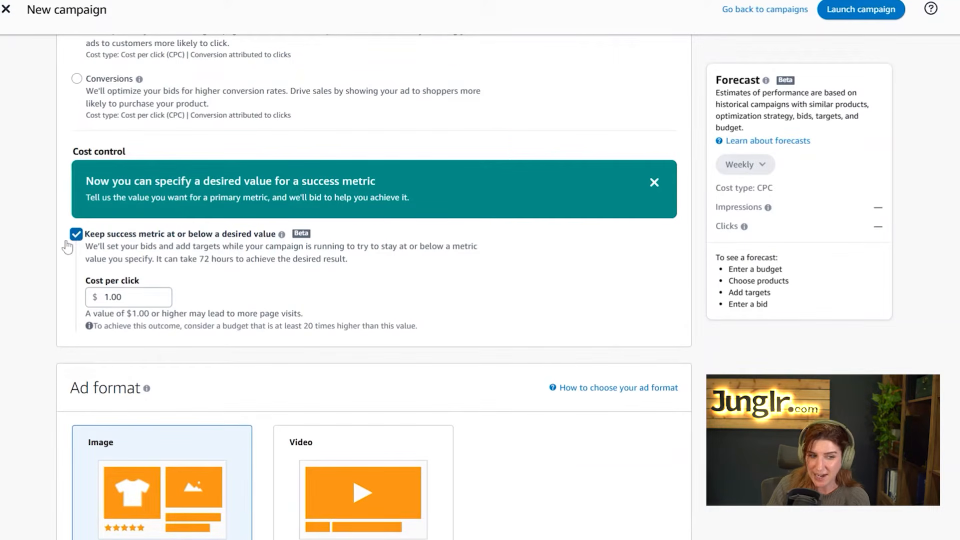
click(74, 236)
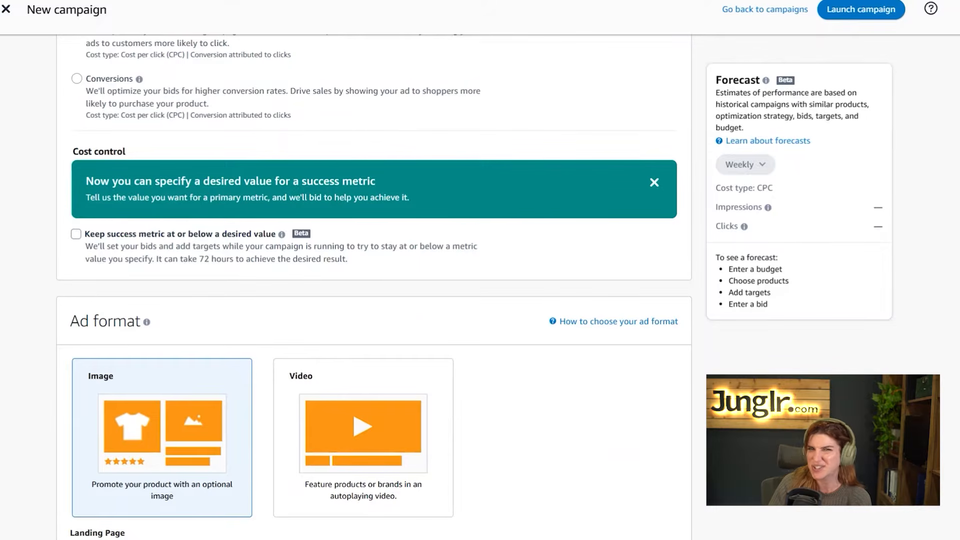
scroll(48, 257, down, 6)
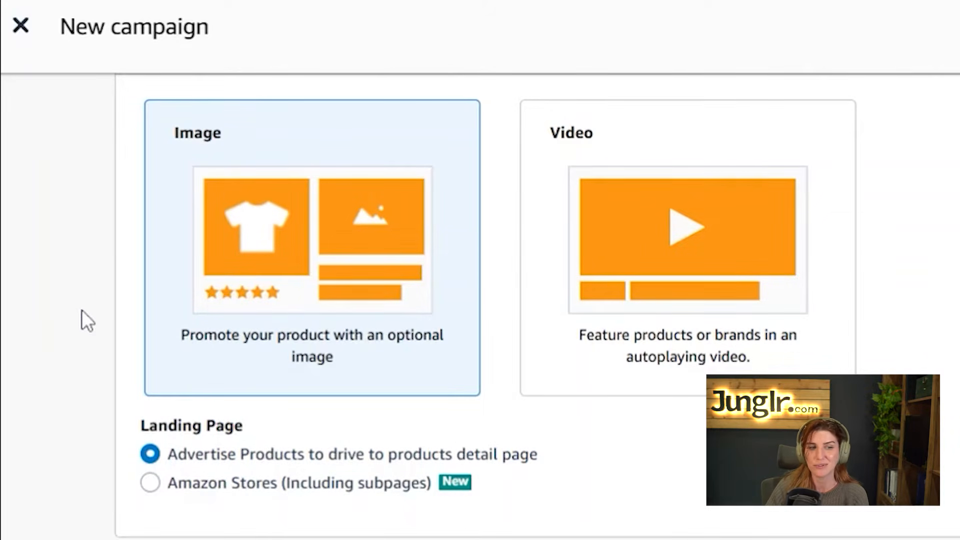
scroll(82, 310, down, 5)
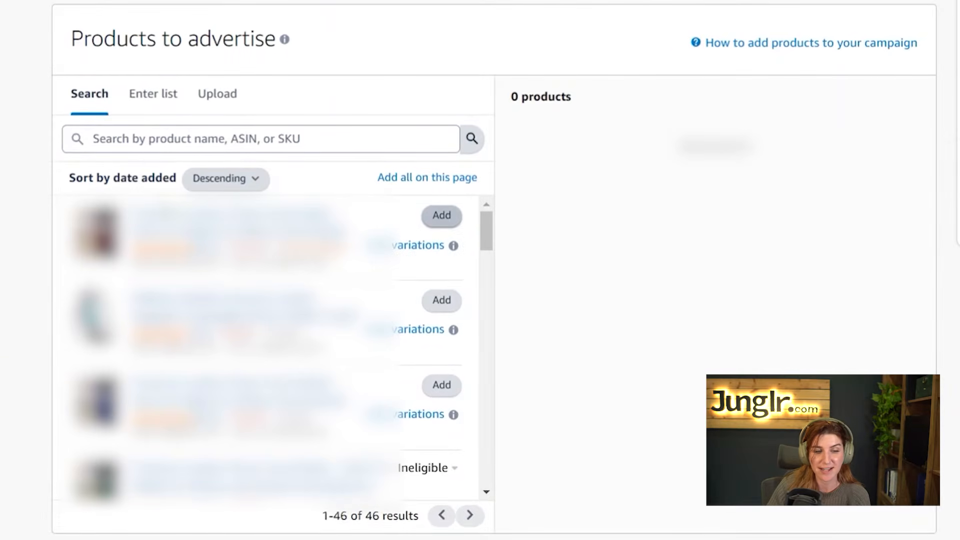
Add the first product in the Search list to Products to advertise
click(448, 216)
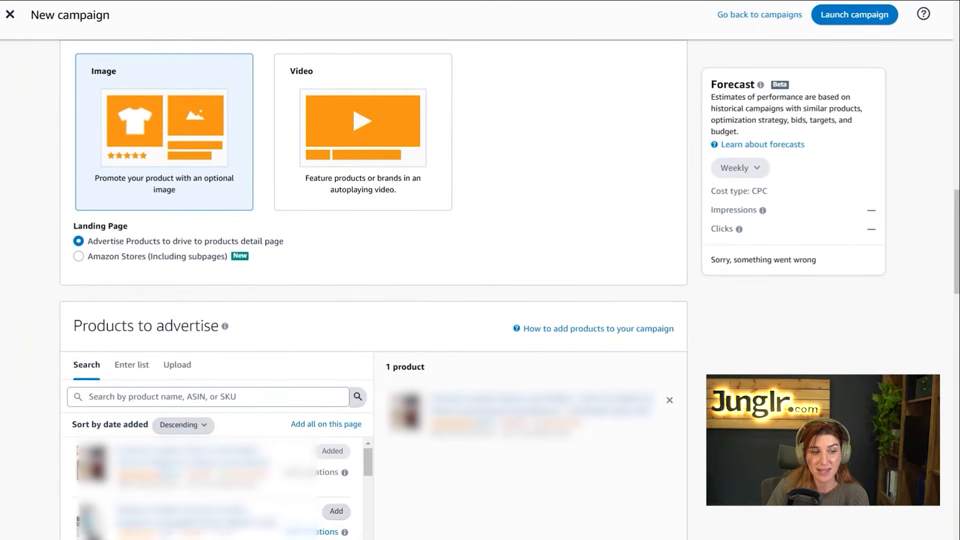
drag(65, 247, 1, 253)
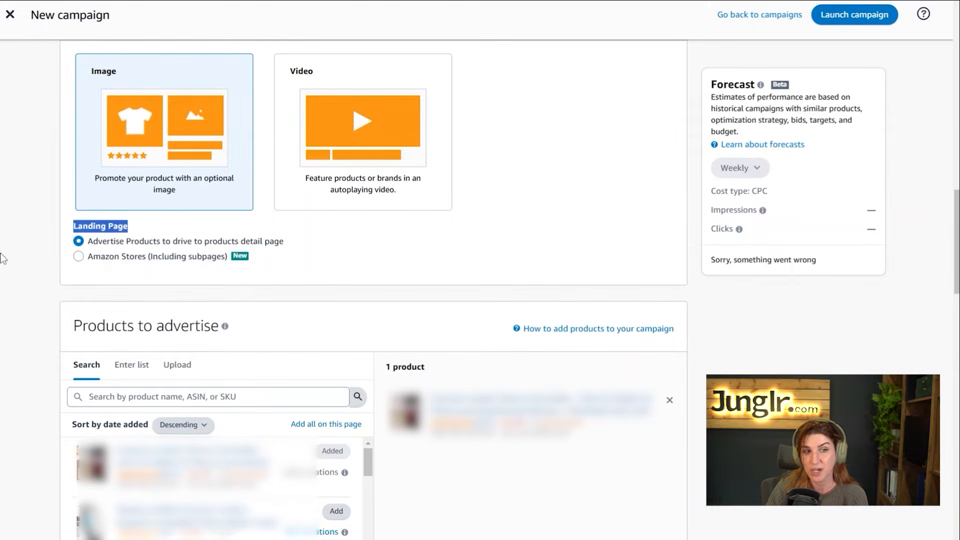
click(25, 251)
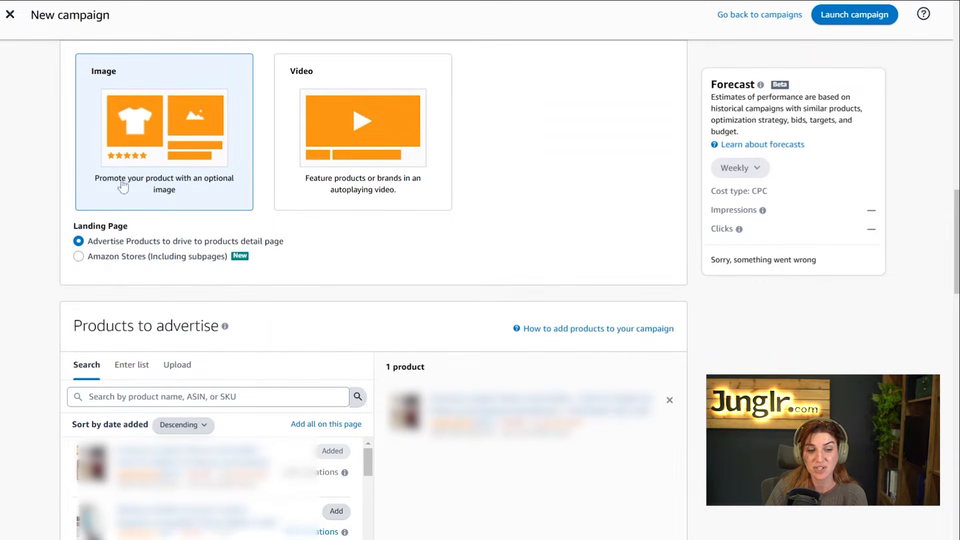
scroll(130, 225, down, 3)
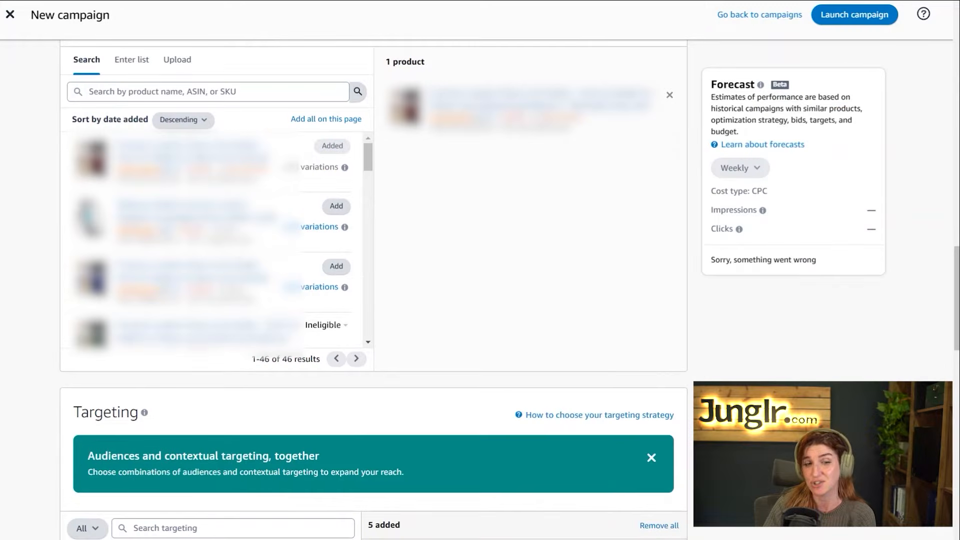
Remove the contextual, views remarketing and purchases targets, leaving 0 targets added
scroll(372, 300, down, 5)
drag(73, 107, 167, 108)
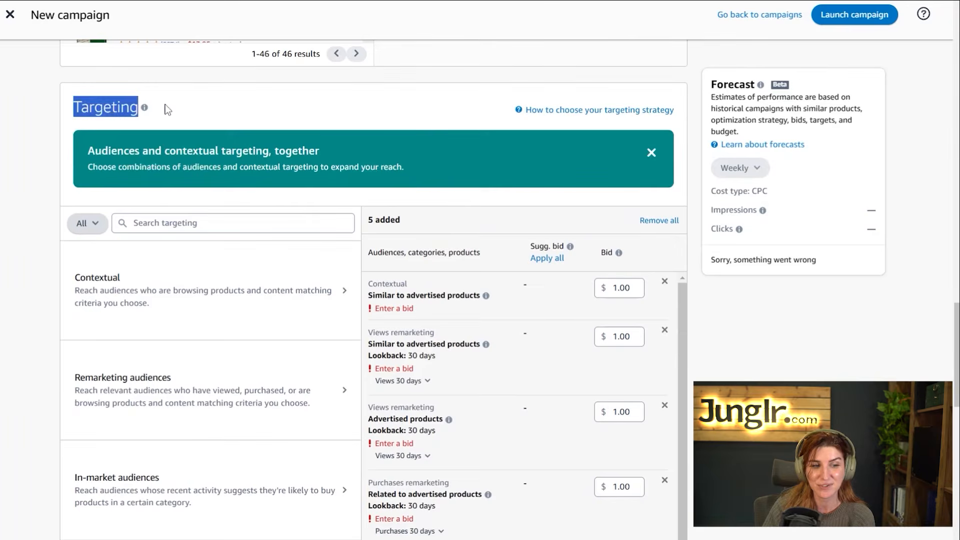
scroll(18, 149, down, 3)
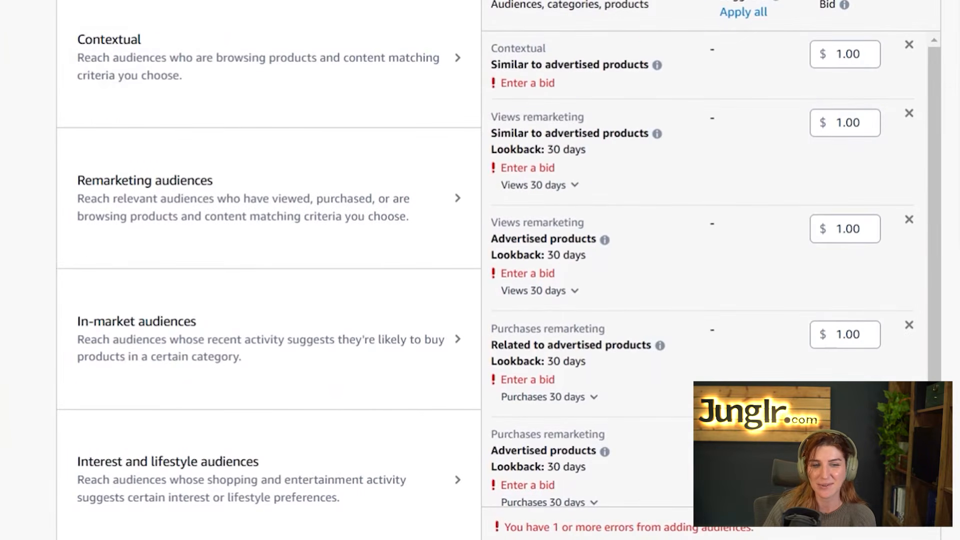
scroll(602, 232, down, 1)
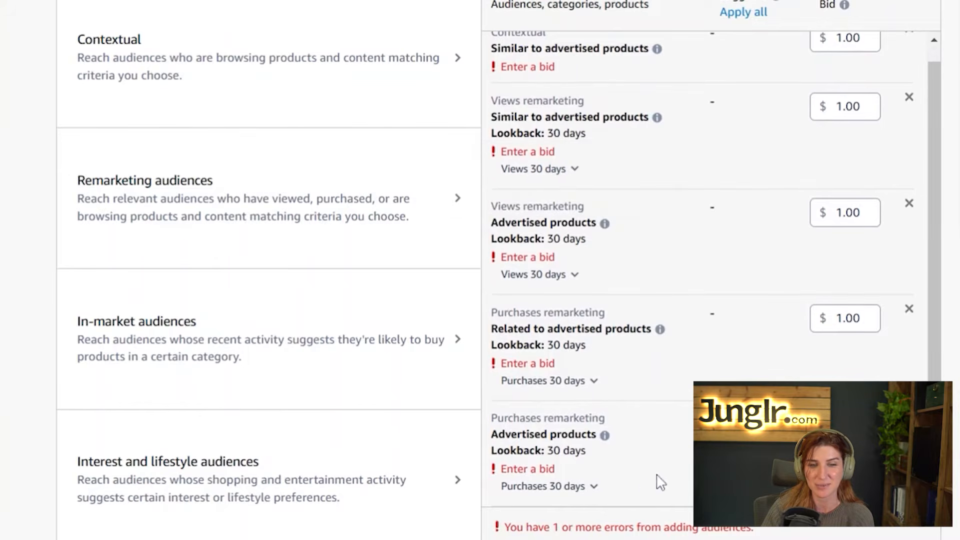
scroll(765, 345, up, 1)
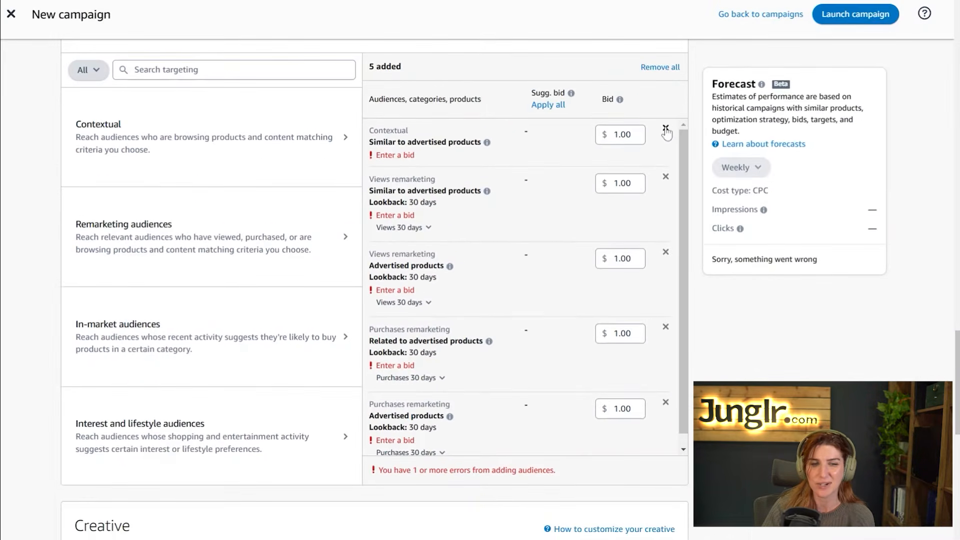
click(665, 130)
click(677, 129)
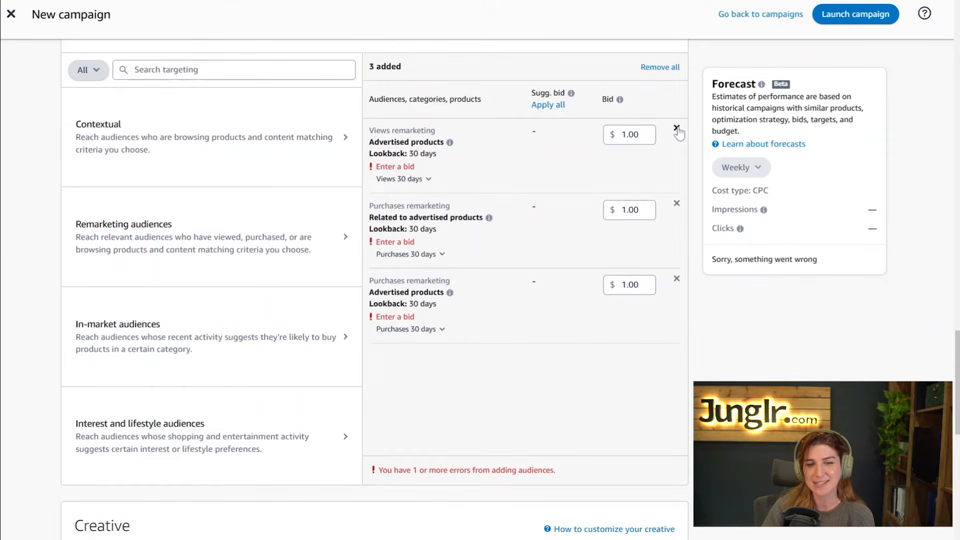
click(677, 129)
click(677, 129)
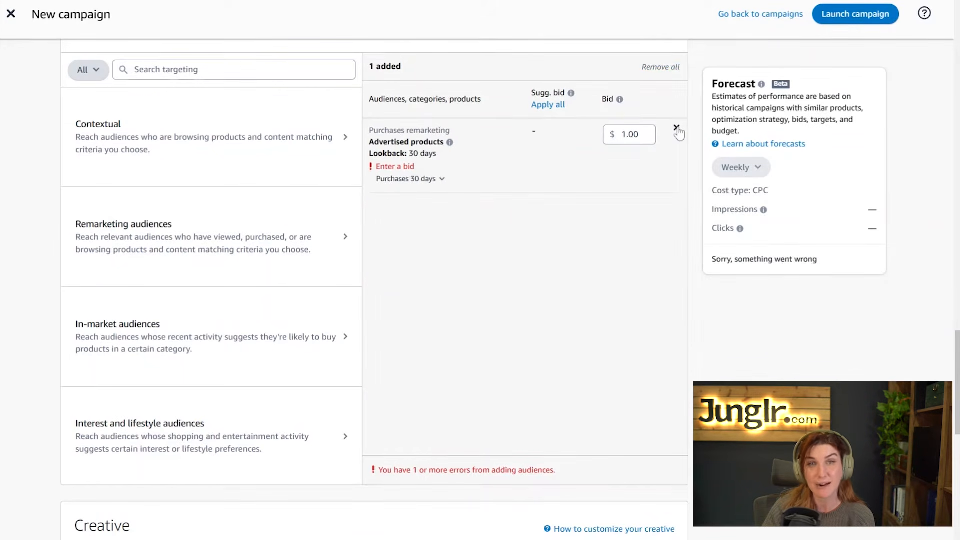
click(677, 130)
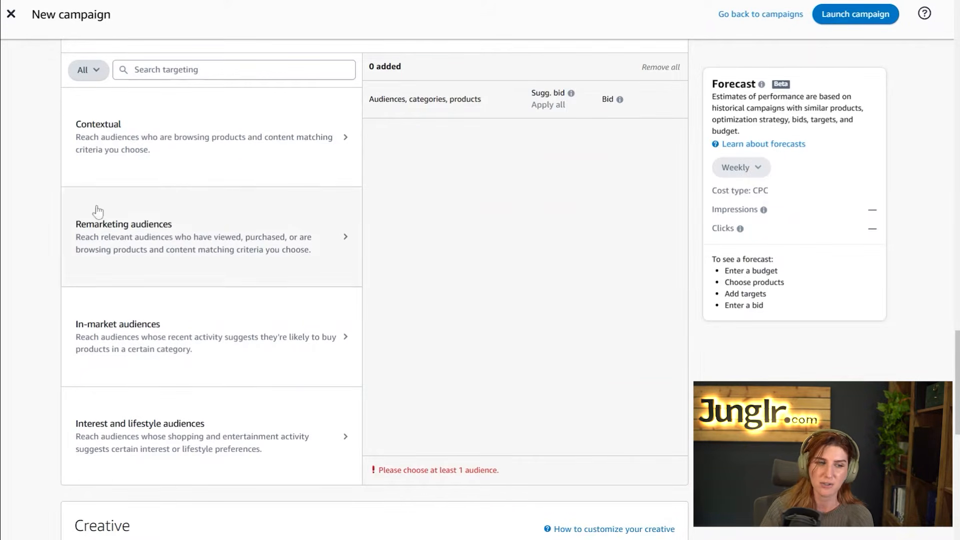
Choose Contextual targeting by individual products and show the Enter list box for ASINs
scroll(40, 212, up, 3)
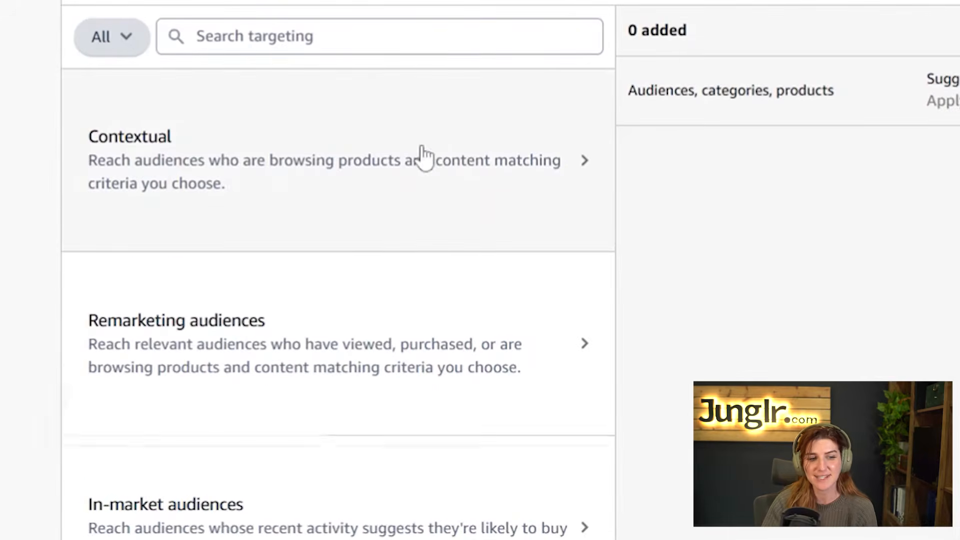
click(424, 156)
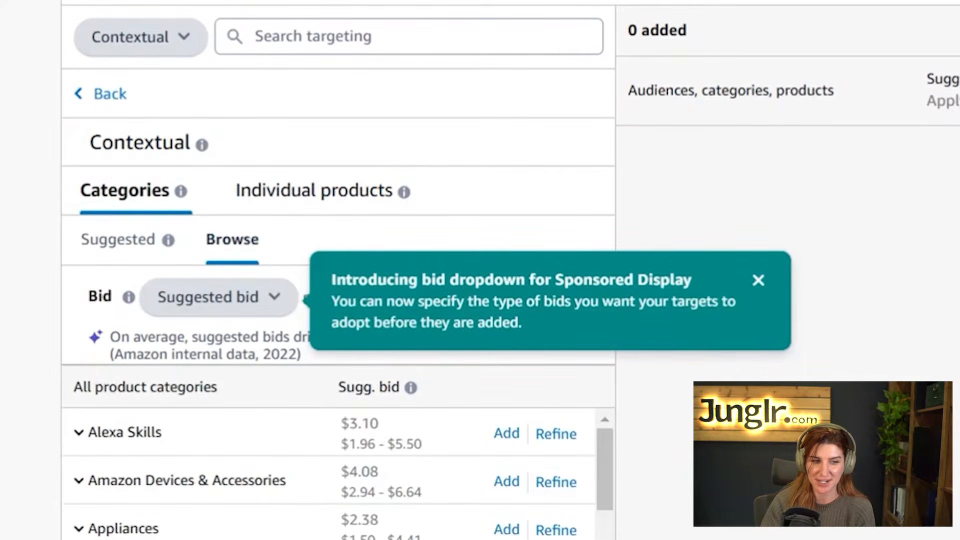
click(357, 205)
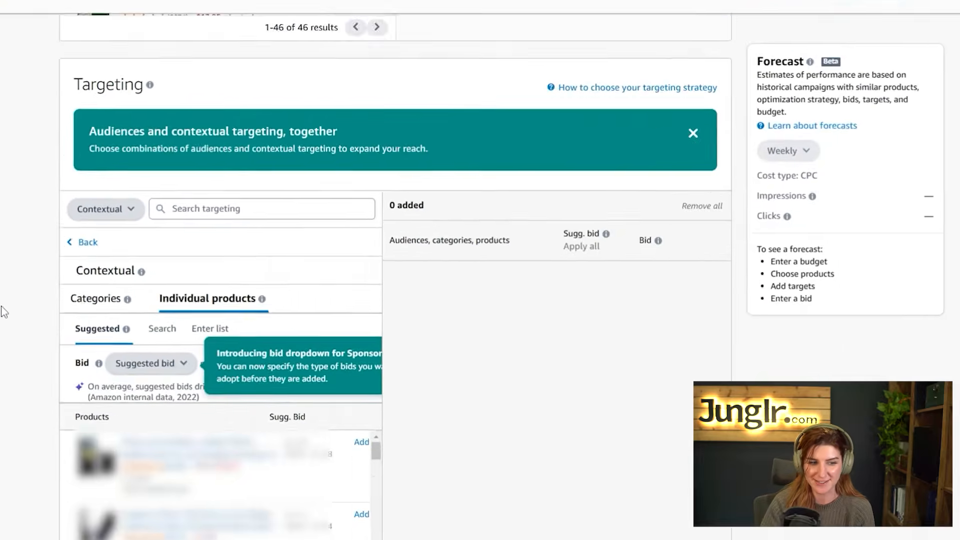
scroll(4, 312, down, 3)
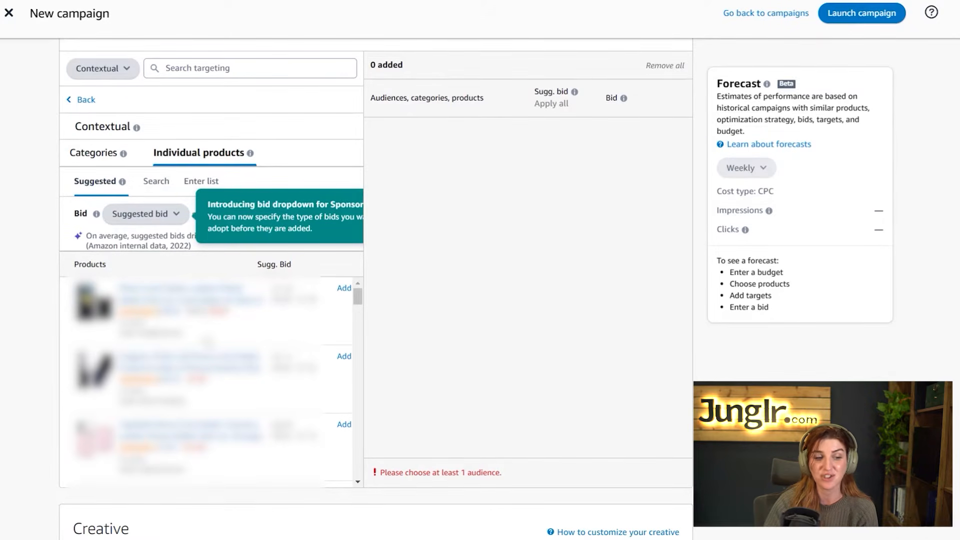
scroll(207, 341, down, 5)
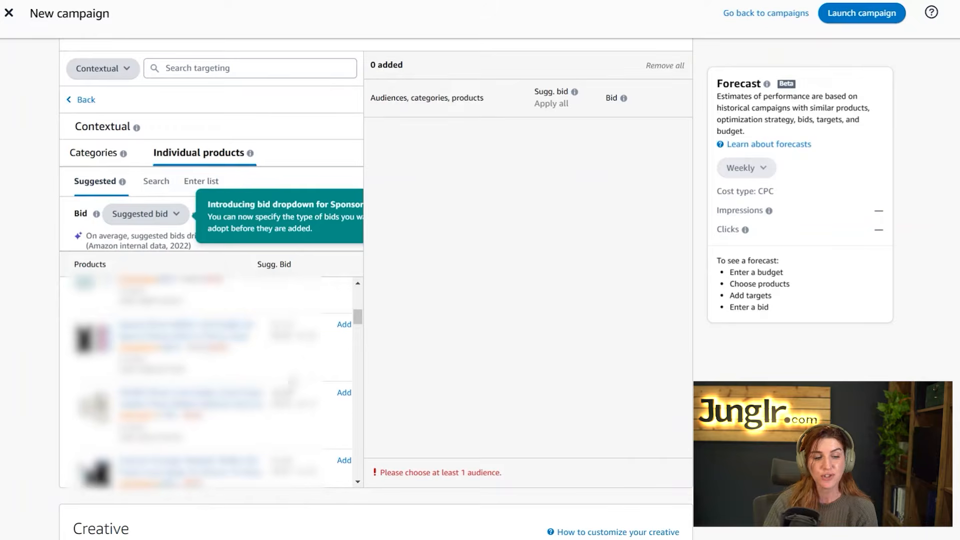
scroll(293, 382, up, 3)
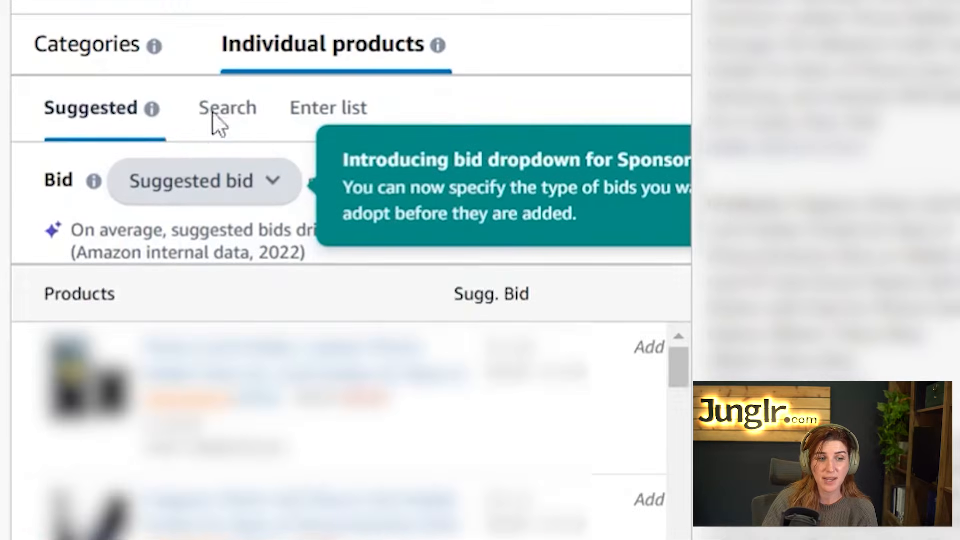
click(219, 122)
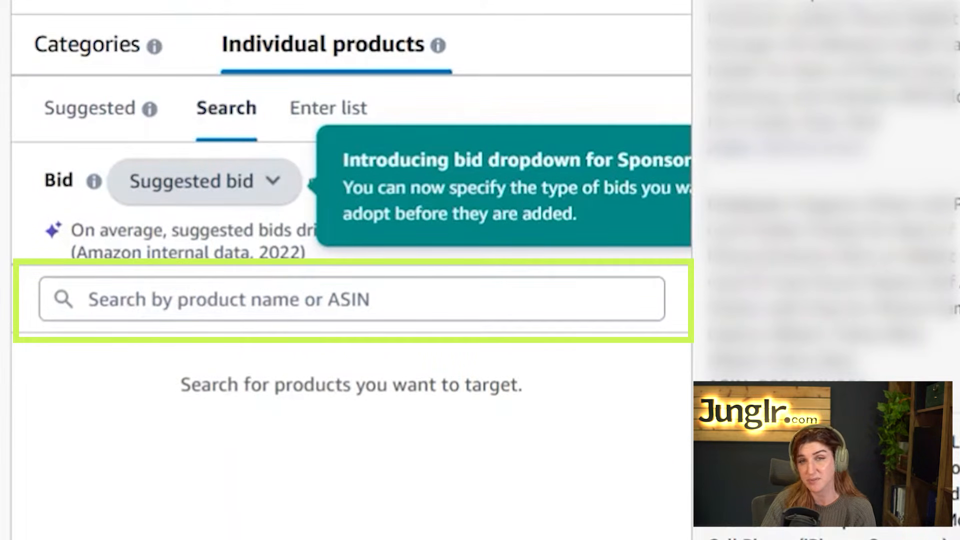
click(336, 107)
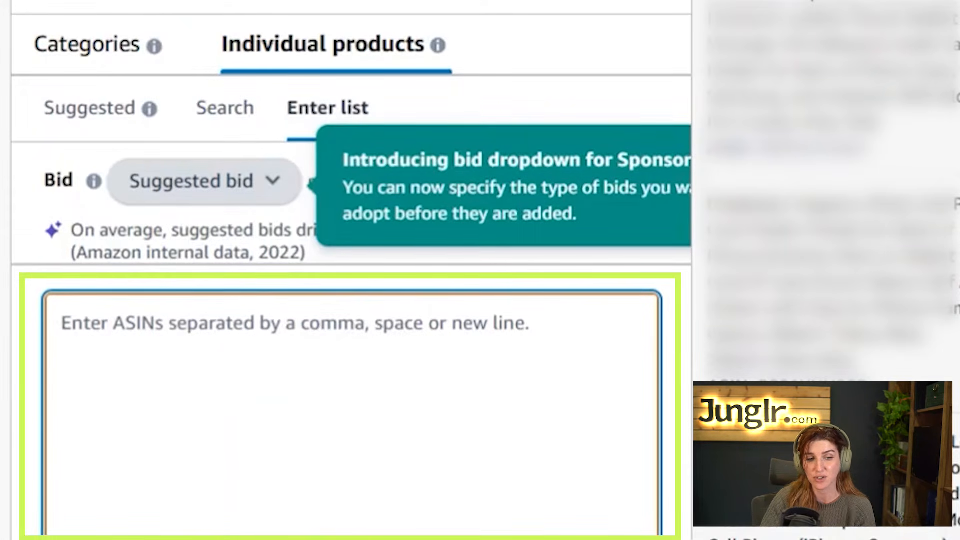
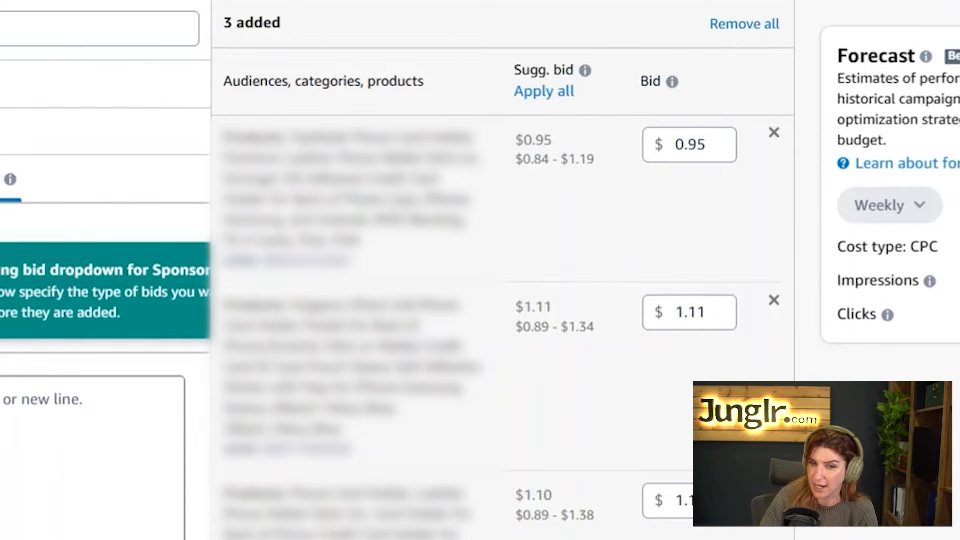
Check the first target's bid, keeping the suggested bids of $0.95, $1.11 and $1.10
click(692, 159)
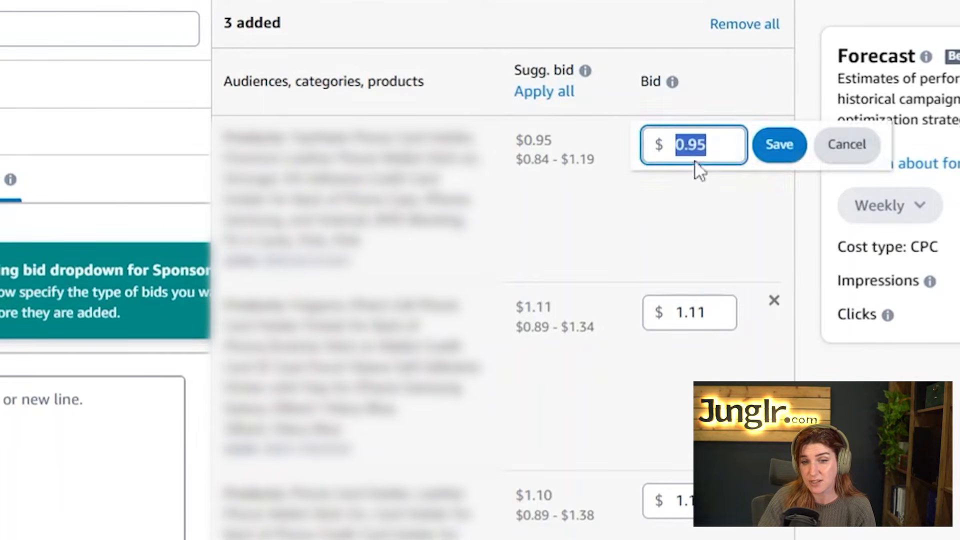
click(621, 242)
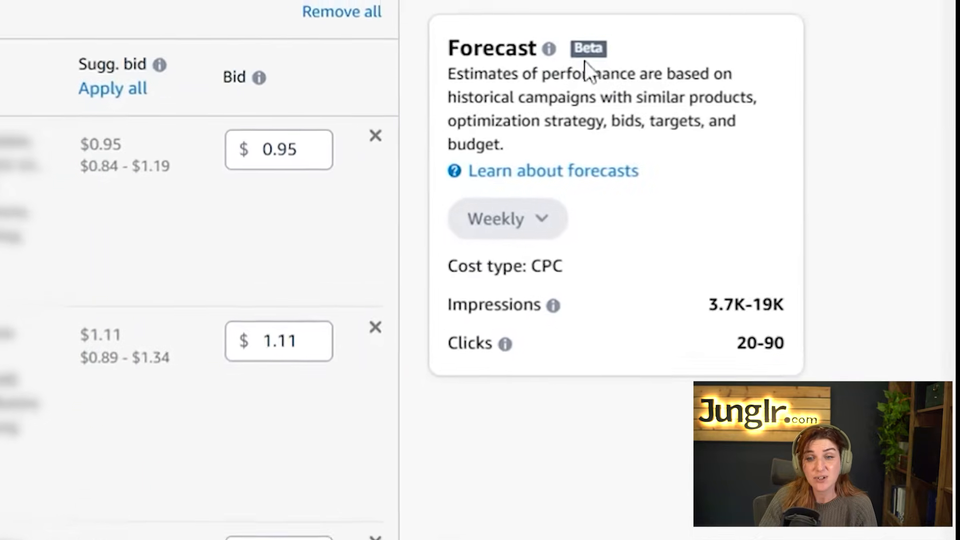
Read the weekly forecast of 3.7K–19K impressions and 20–90 clicks at CPC
mouse_move(762, 85)
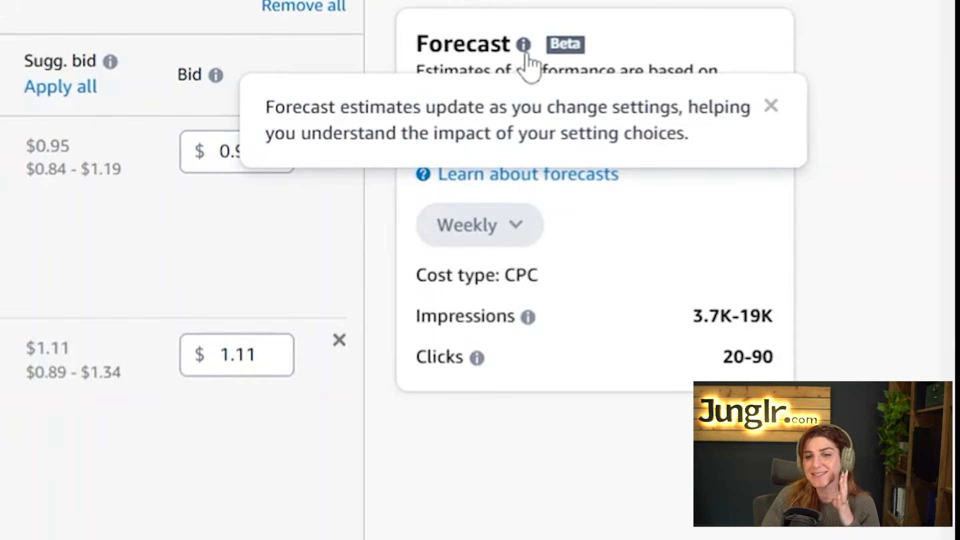
double_click(500, 316)
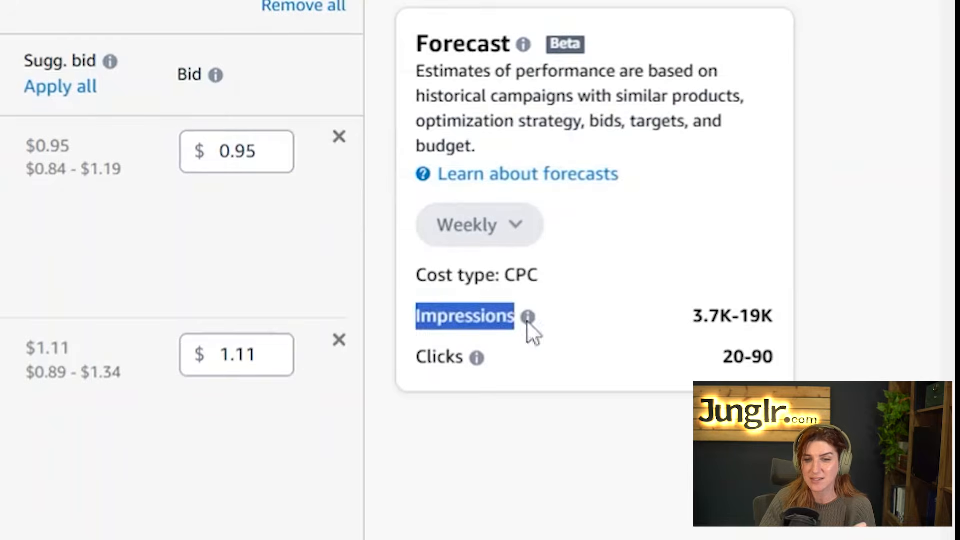
mouse_move(531, 326)
click(730, 229)
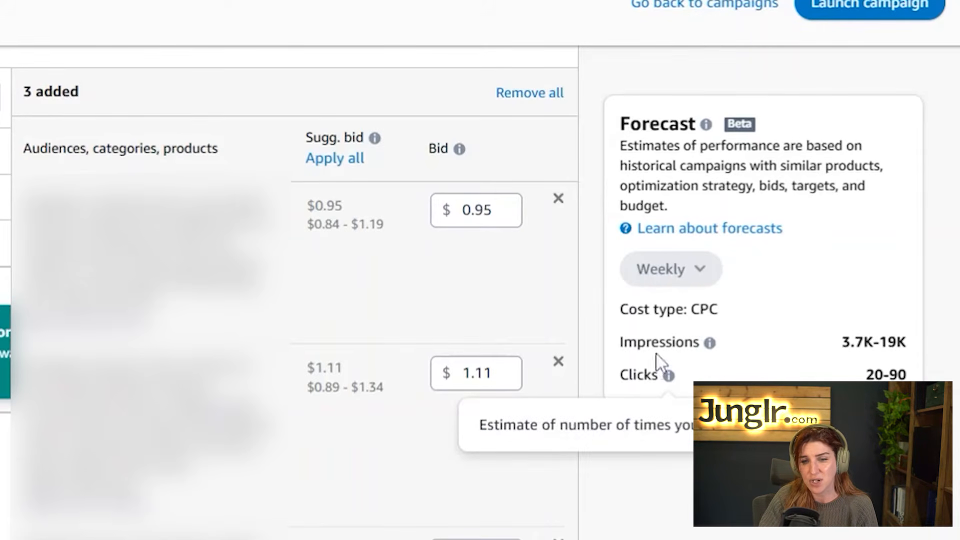
drag(620, 306, 710, 376)
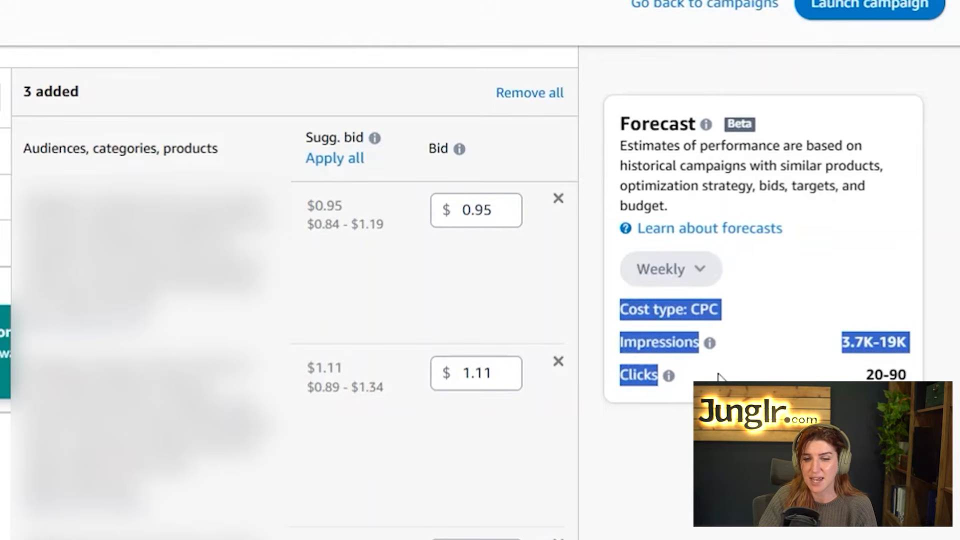
click(722, 375)
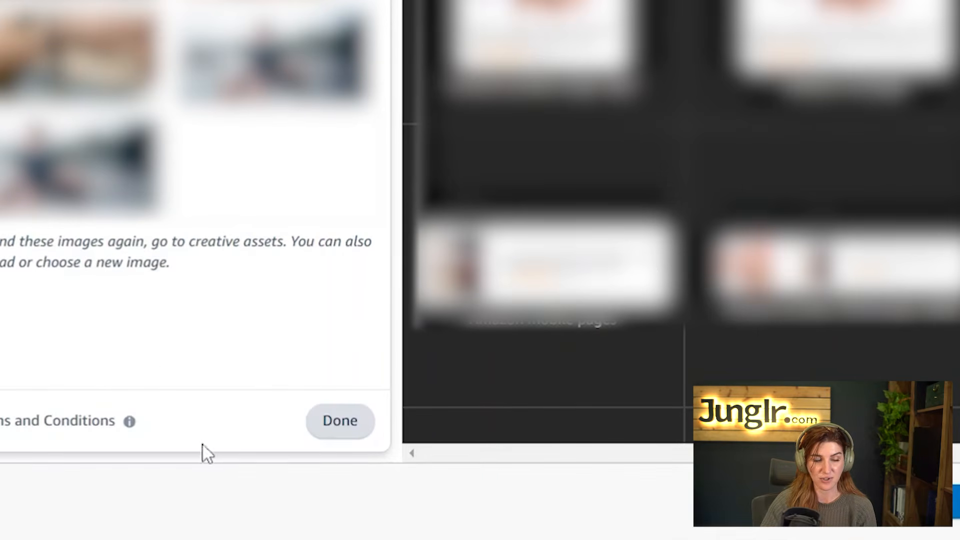
Apply the suggested image crop for all ad placement sizes and review the image specs
click(330, 426)
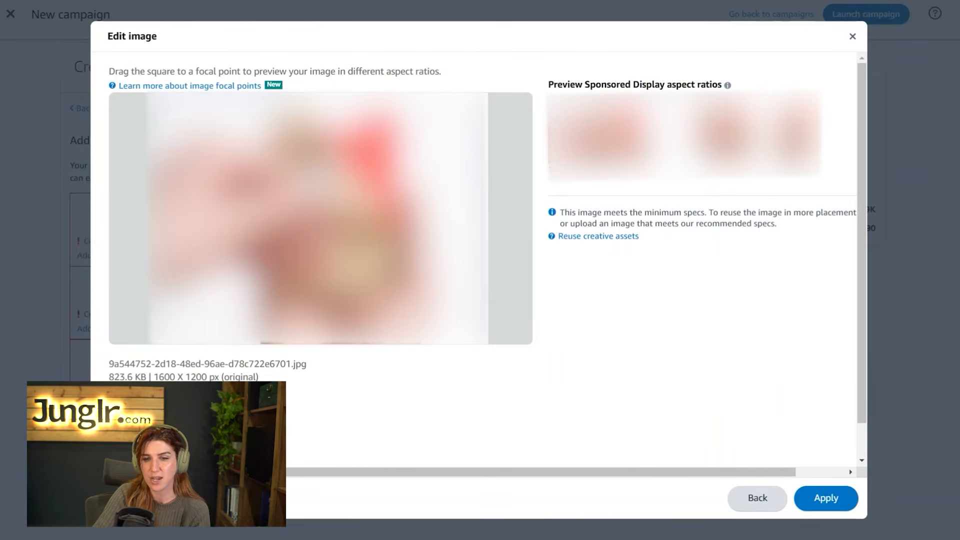
click(841, 501)
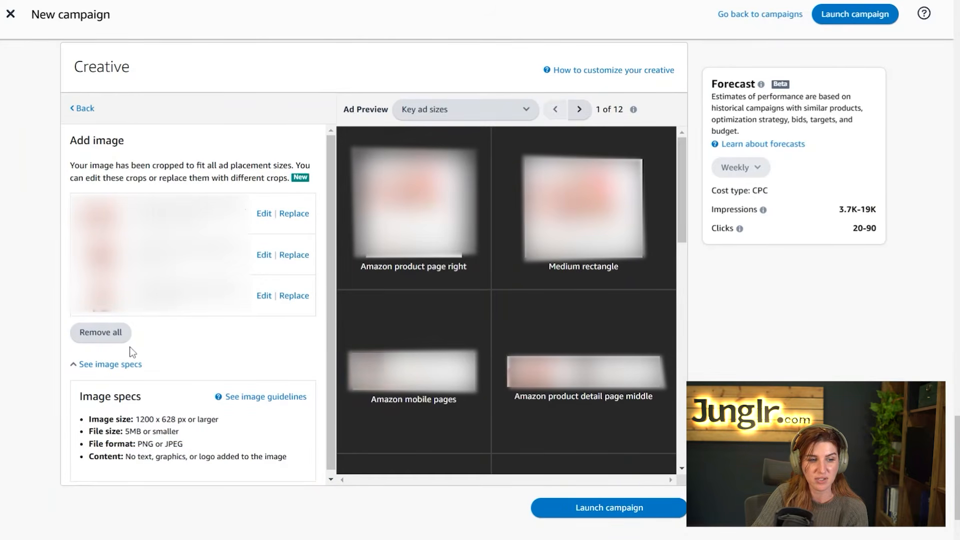
drag(89, 418, 296, 476)
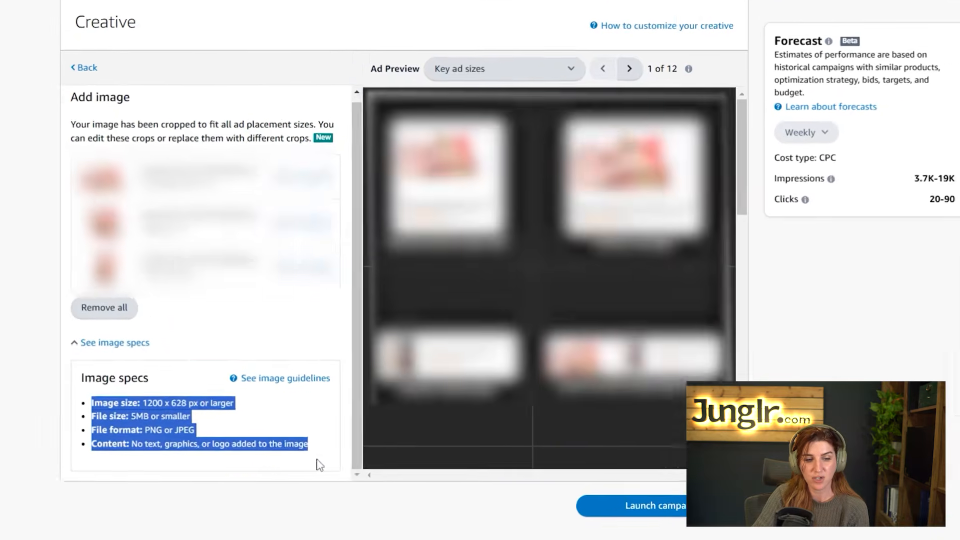
click(317, 466)
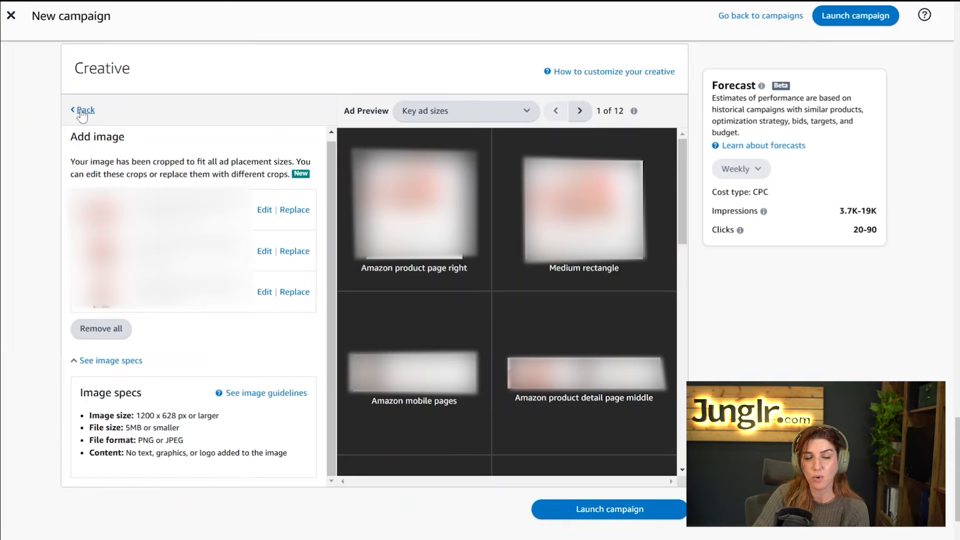
Compare previews with image and logo customizations toggled, finally leaving both switched off
click(81, 109)
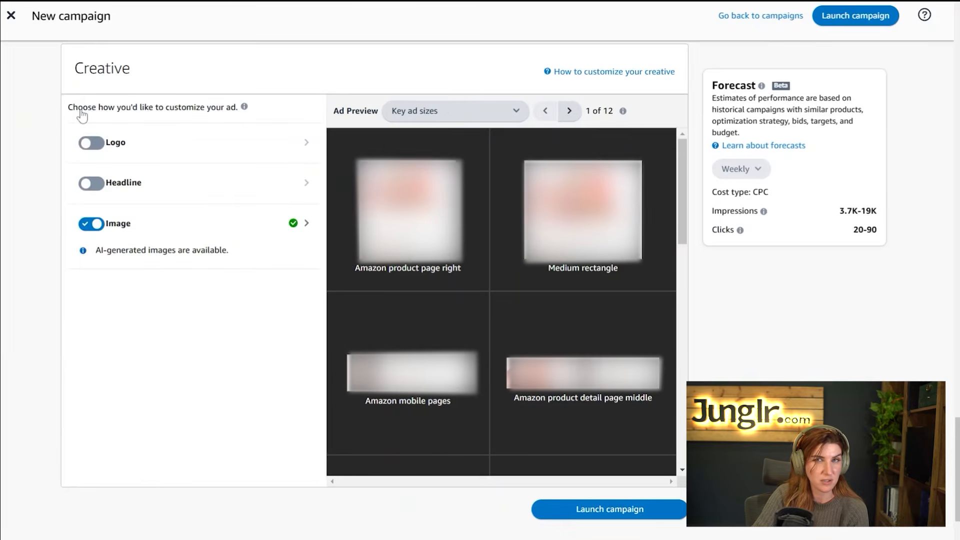
click(88, 227)
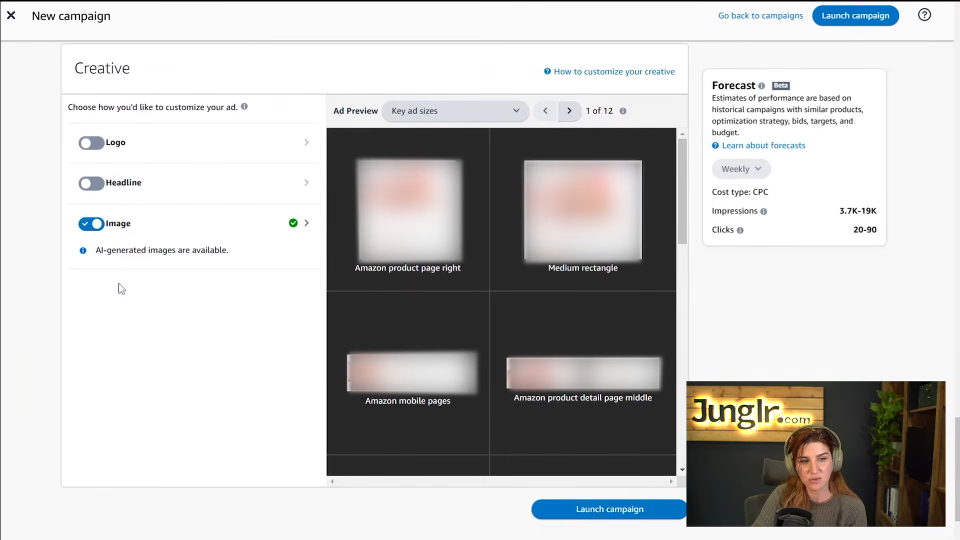
click(98, 146)
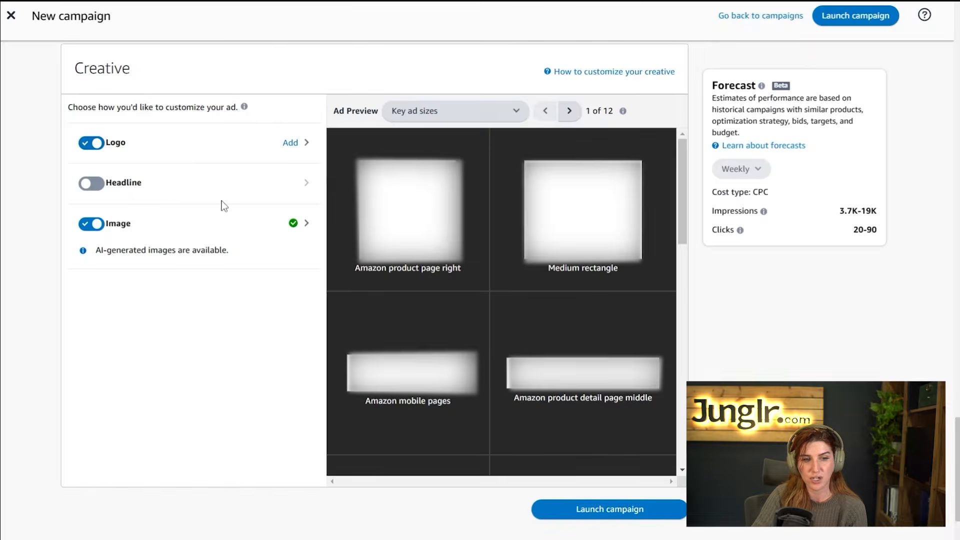
click(85, 145)
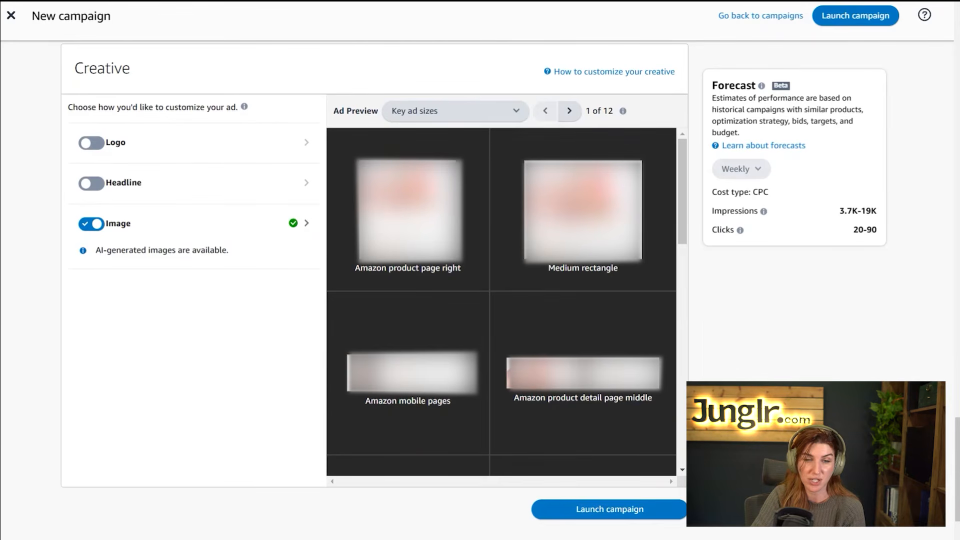
click(86, 225)
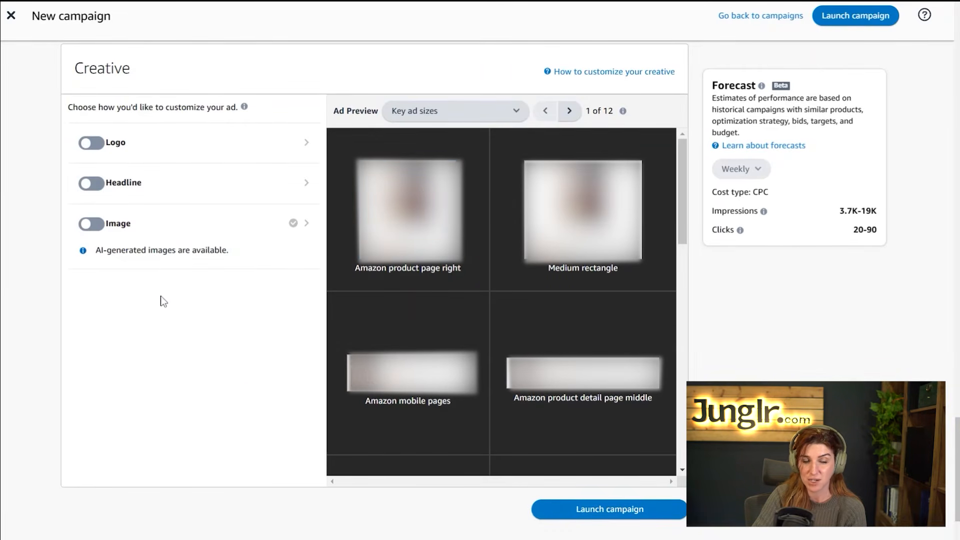
Turn on the headline customization and open its headline editor
click(92, 184)
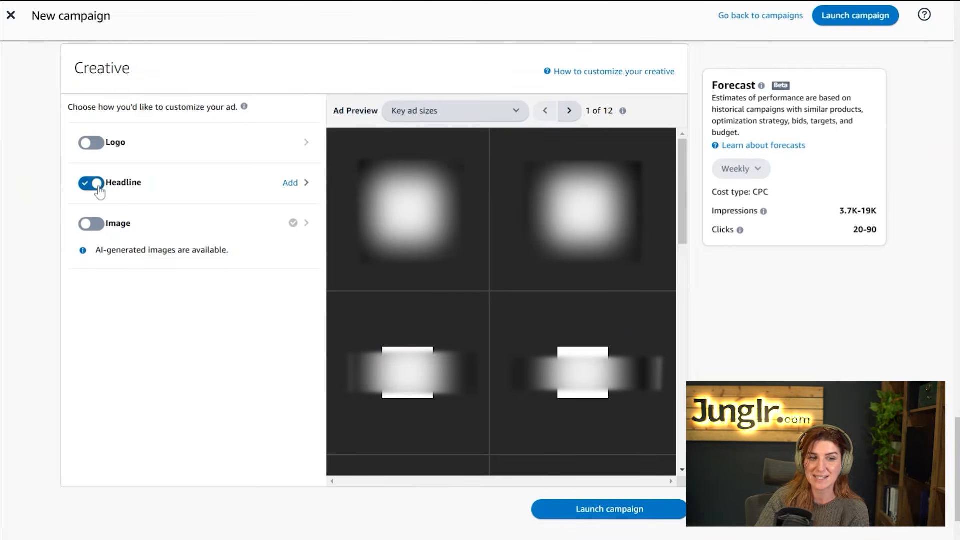
click(292, 184)
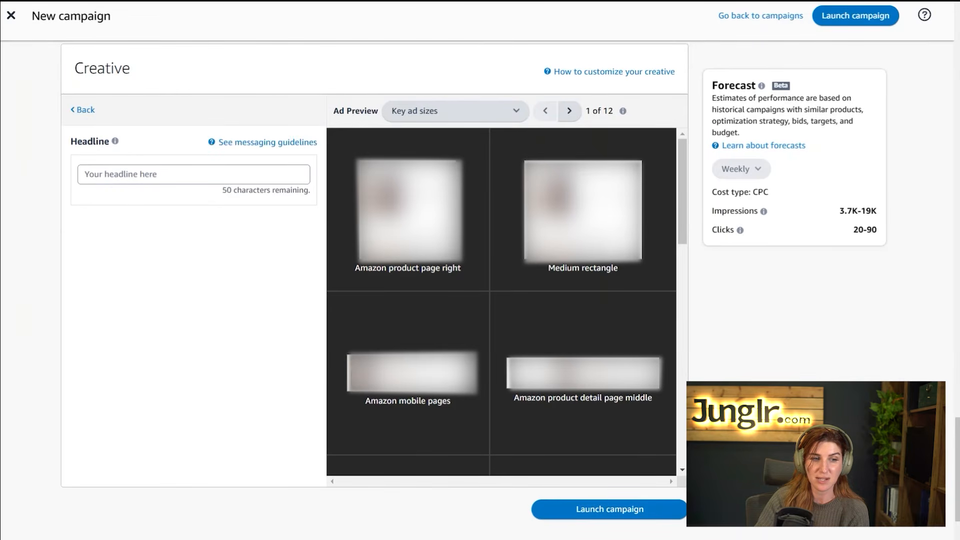
click(194, 175)
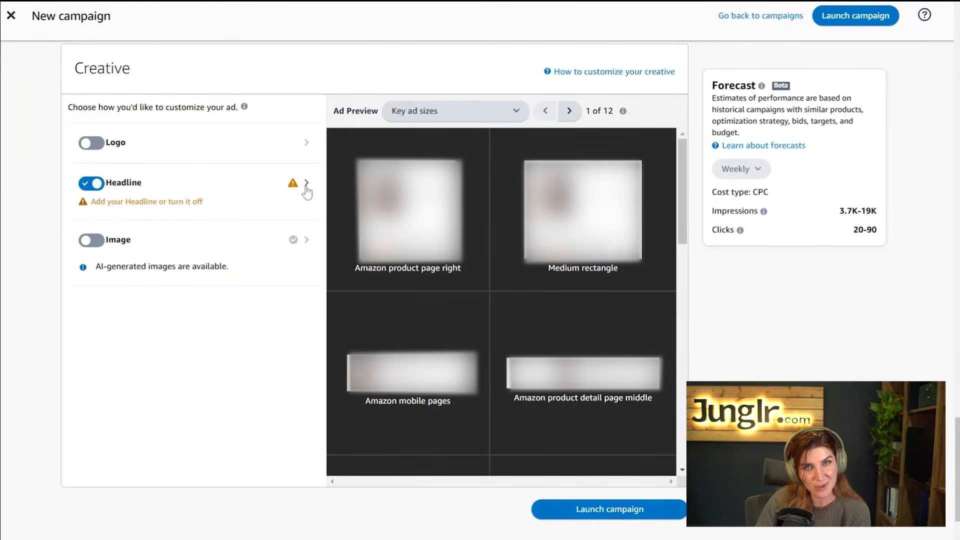
click(306, 187)
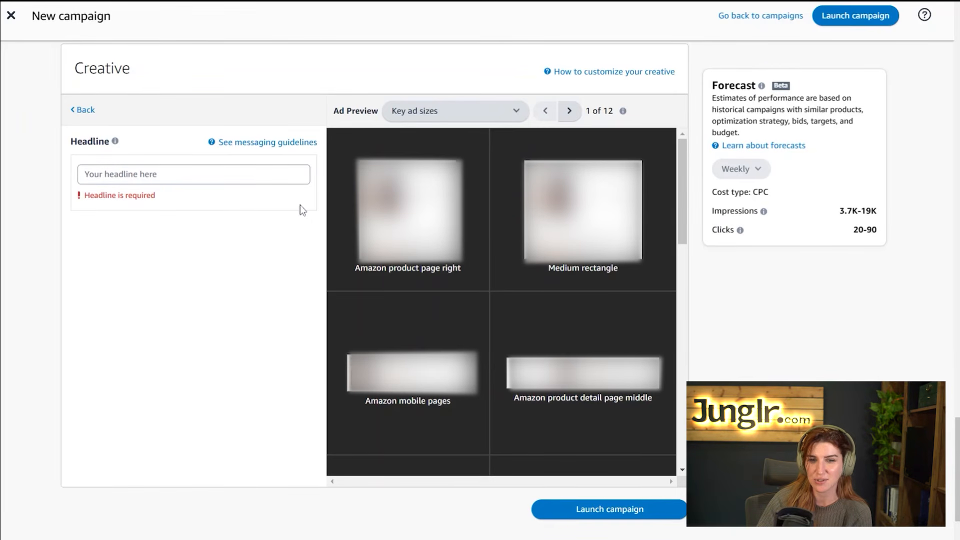
Read the messaging guidelines for headlines and custom text in the Help panel
click(274, 143)
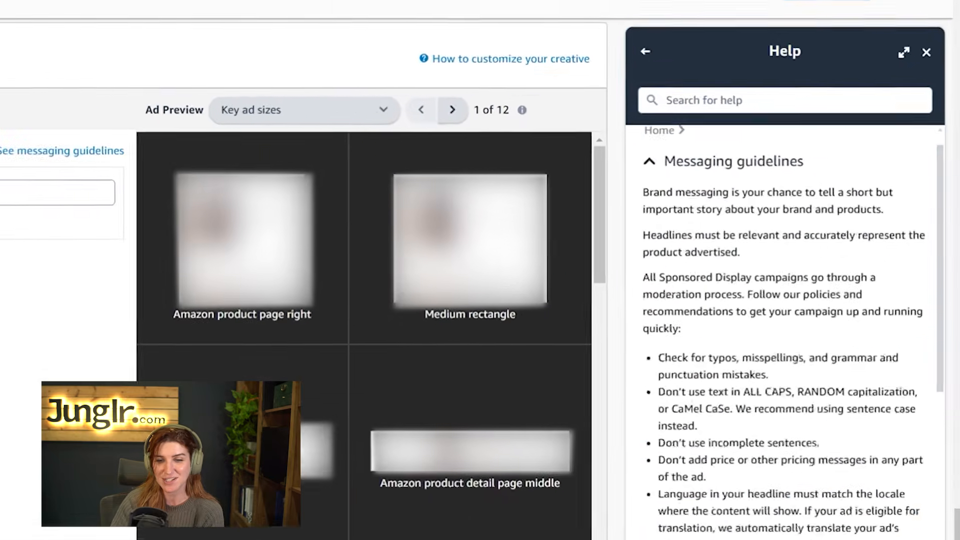
scroll(795, 200, down, 3)
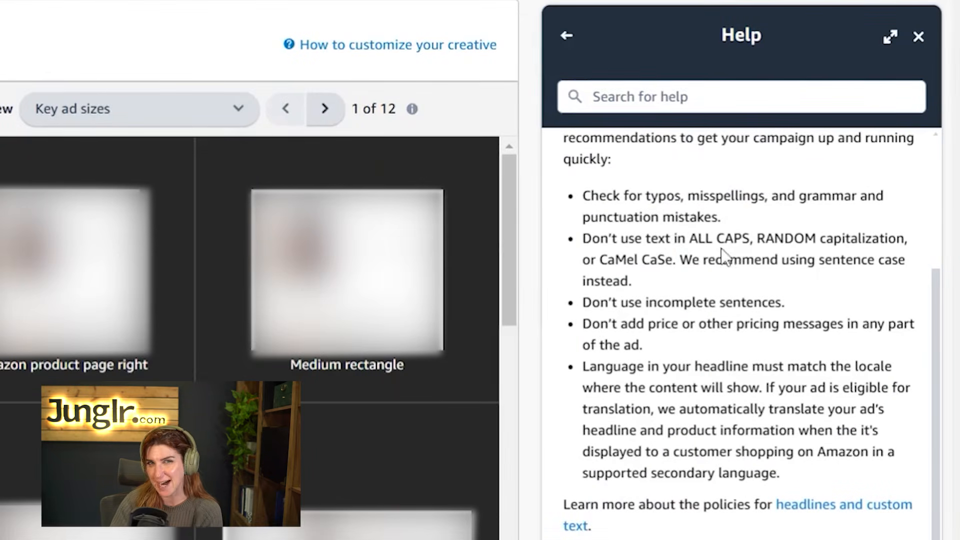
scroll(751, 330, up, 5)
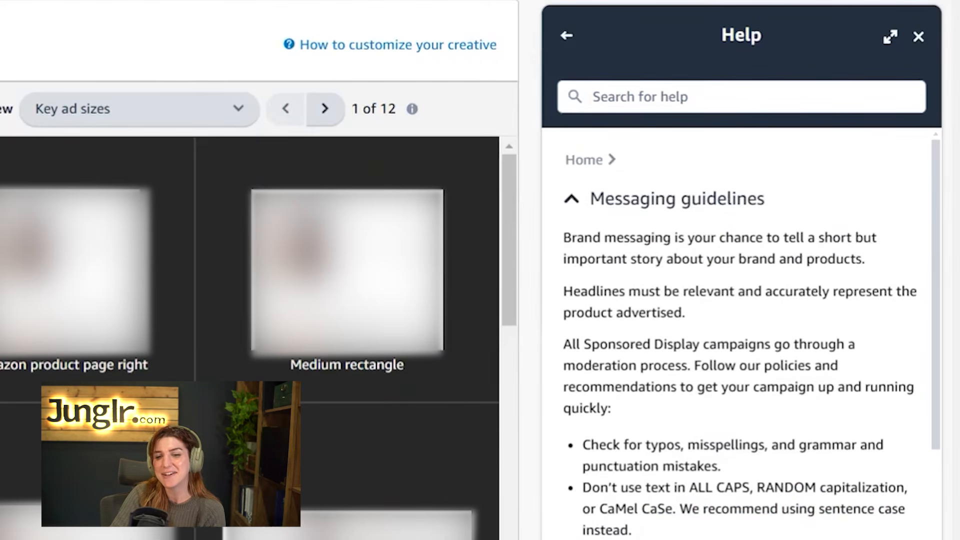
scroll(740, 330, down, 5)
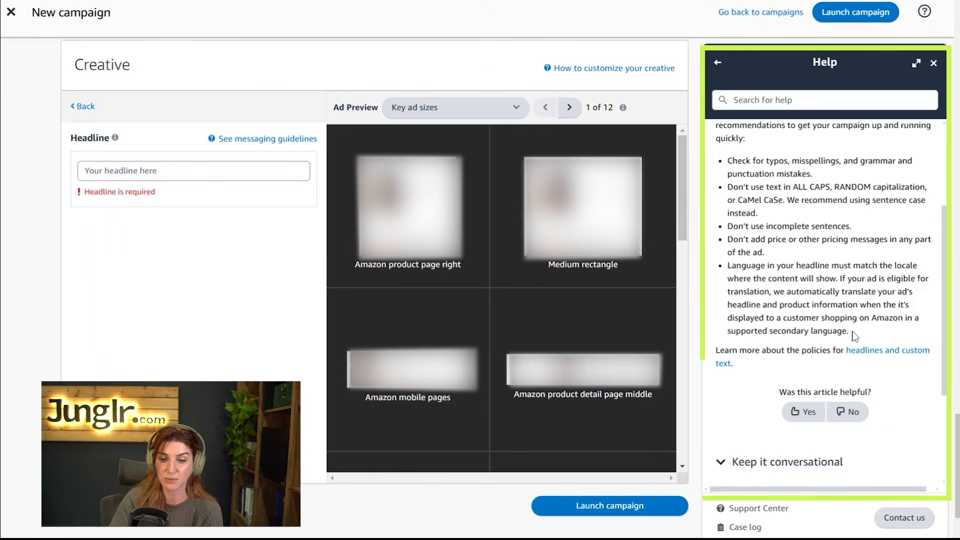
scroll(786, 478, up, 2)
scroll(830, 305, up, 1)
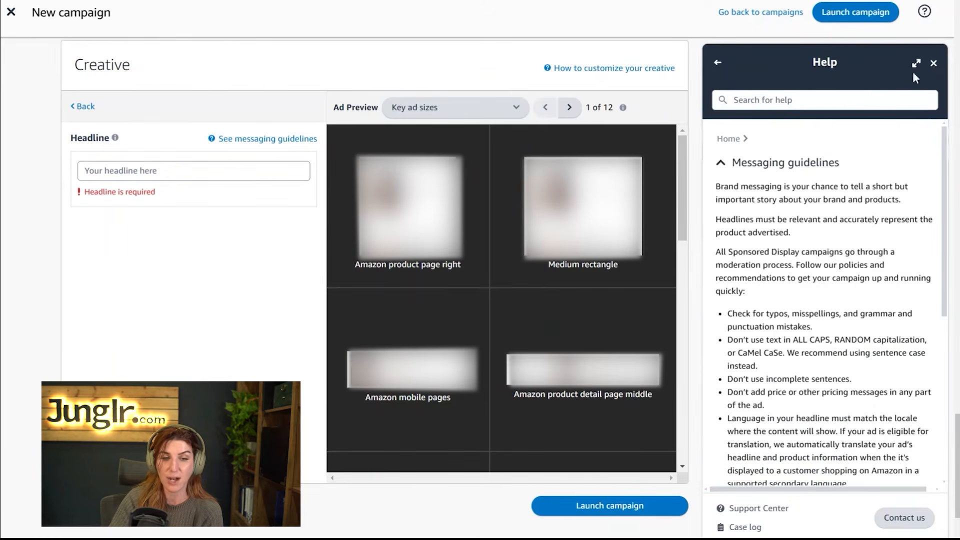
click(934, 63)
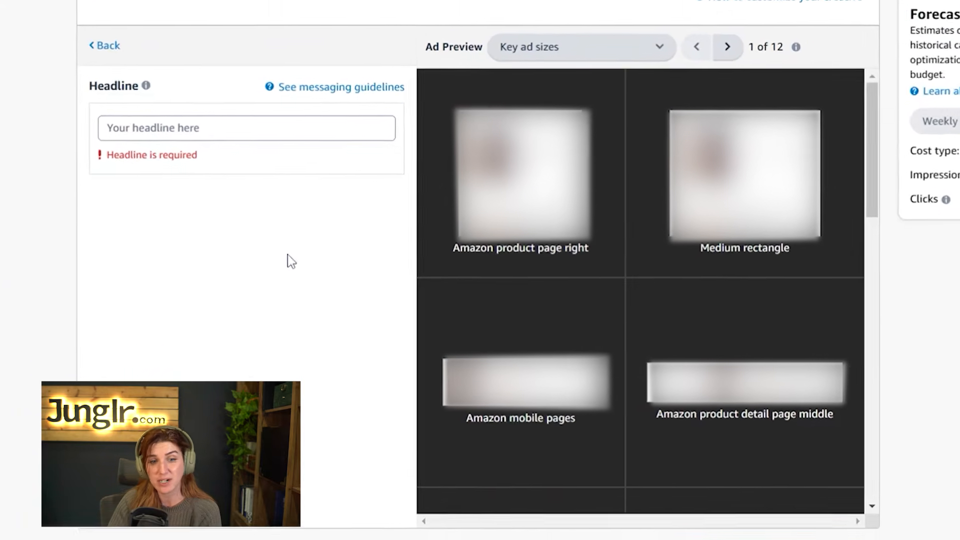
Switch the headline customization off and scroll down to the Launch campaign button
click(105, 45)
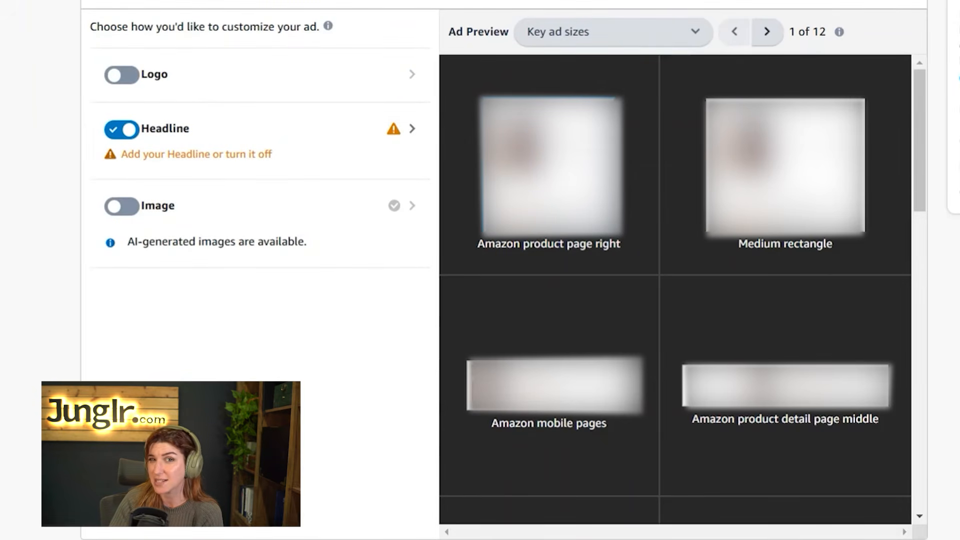
click(118, 131)
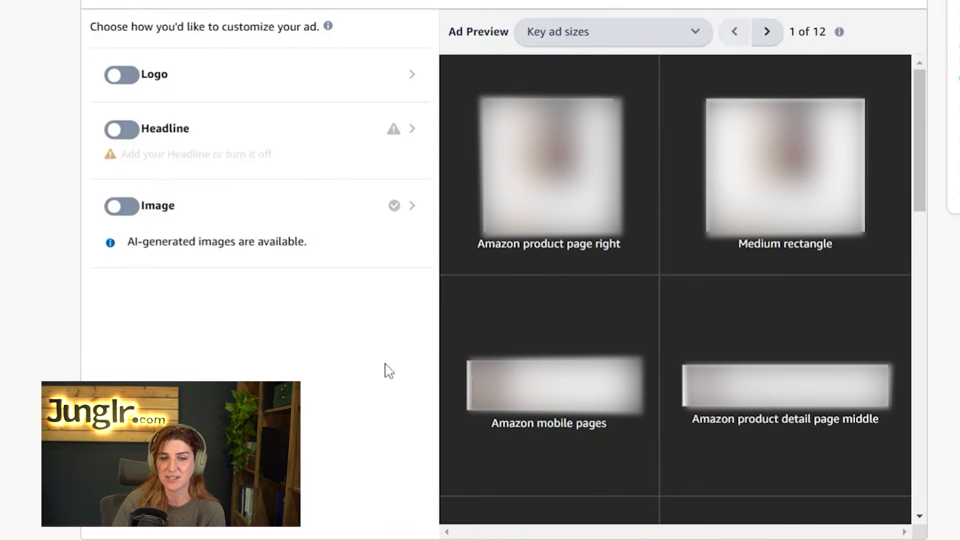
scroll(671, 259, down, 5)
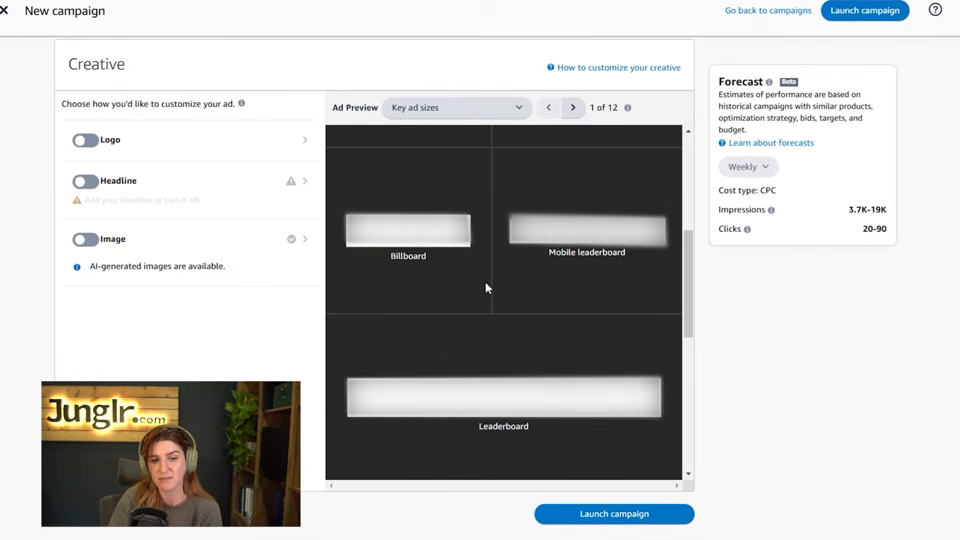
scroll(933, 470, down, 2)
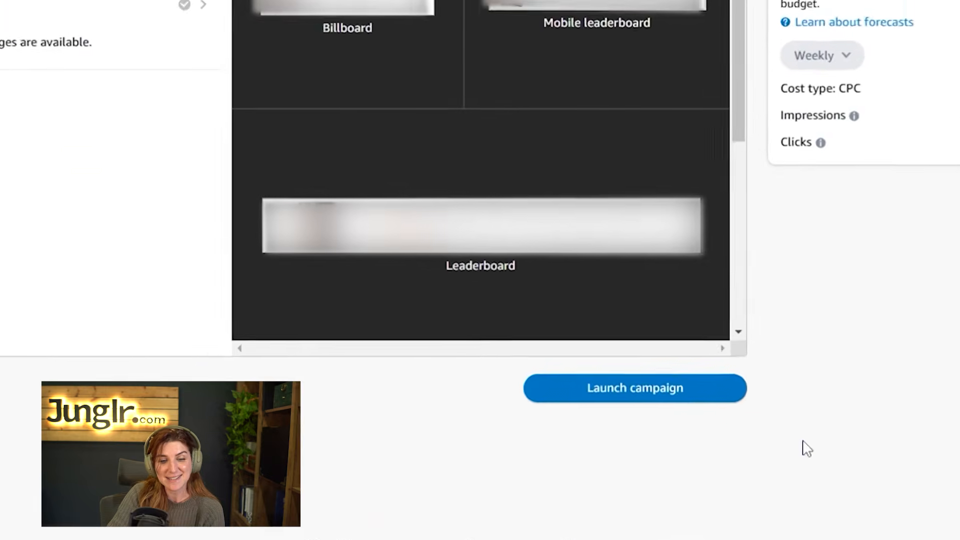